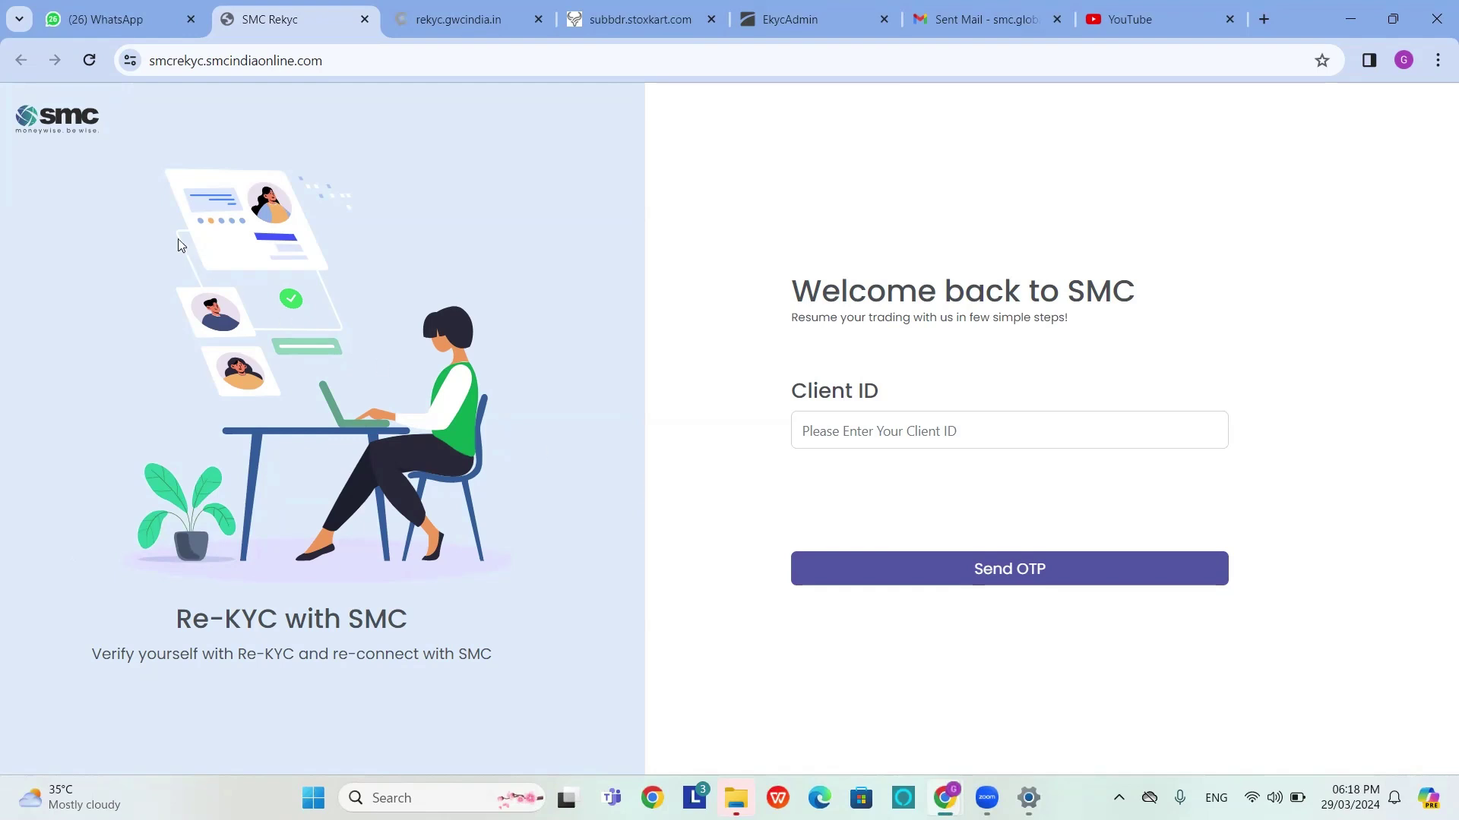
Step: Paste the client ID into the Client ID box and request a one-time password
left_click(860, 429)
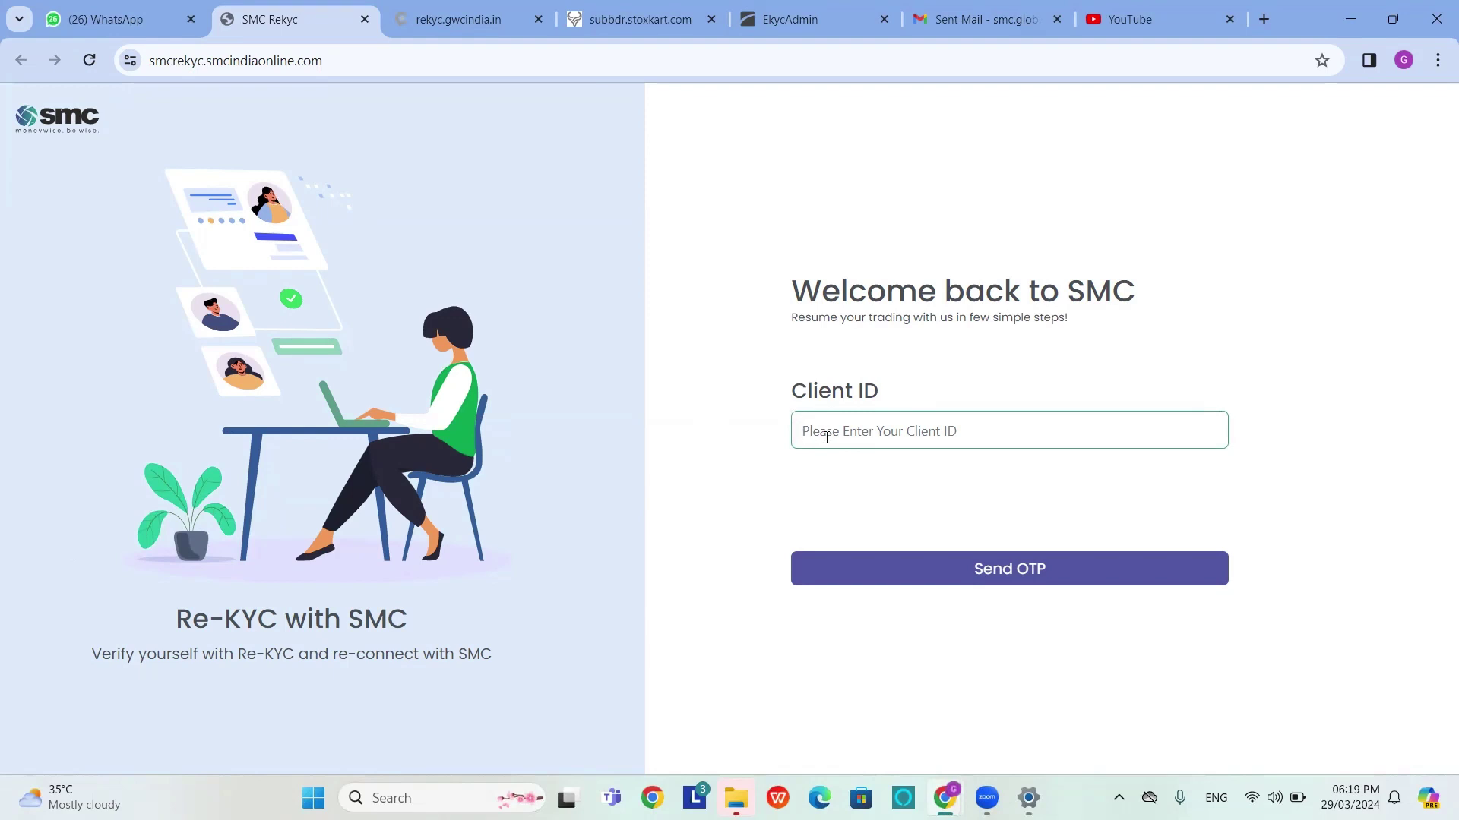
key("ctrl+v")
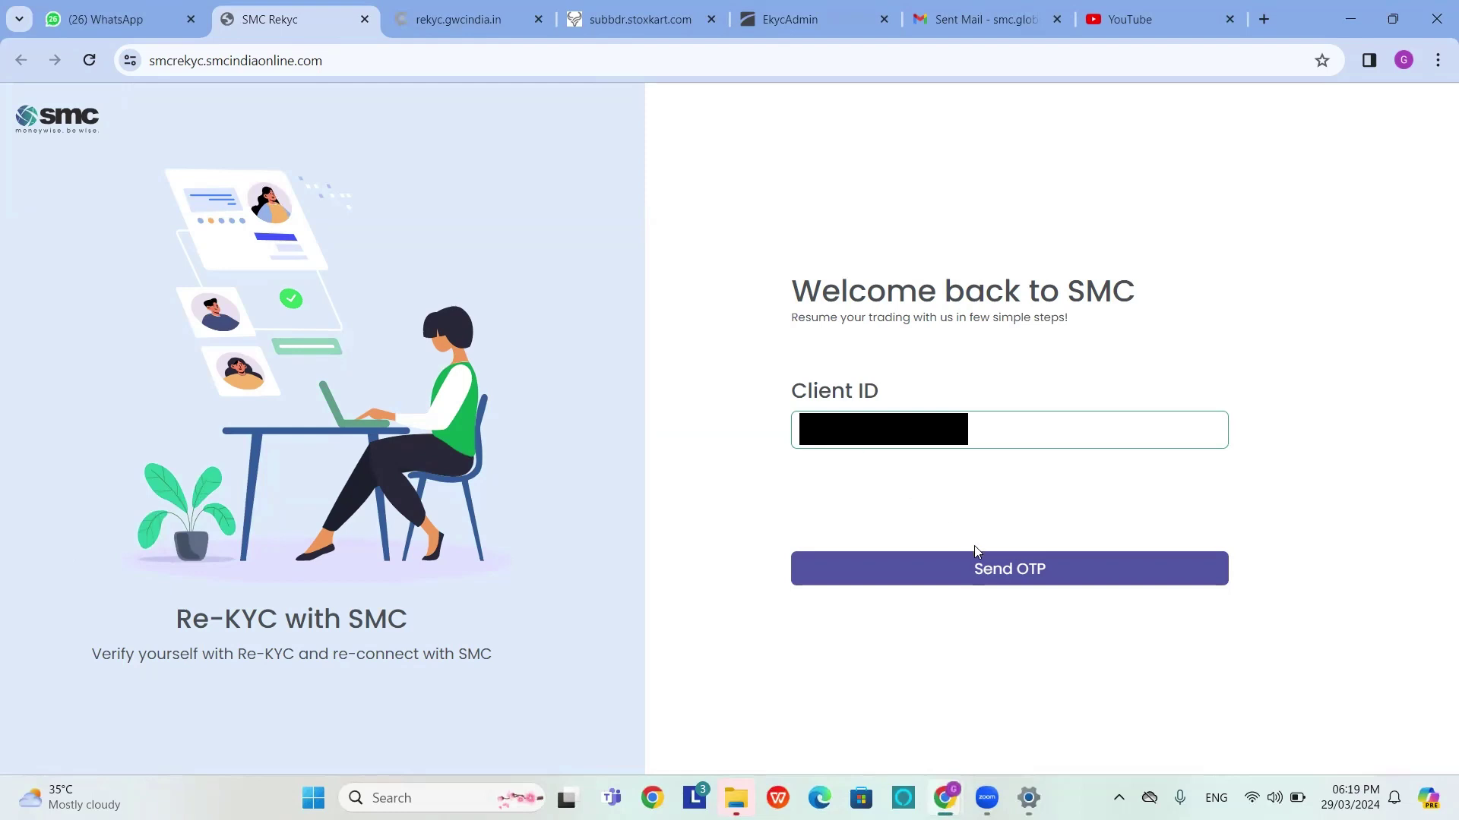
left_click(979, 573)
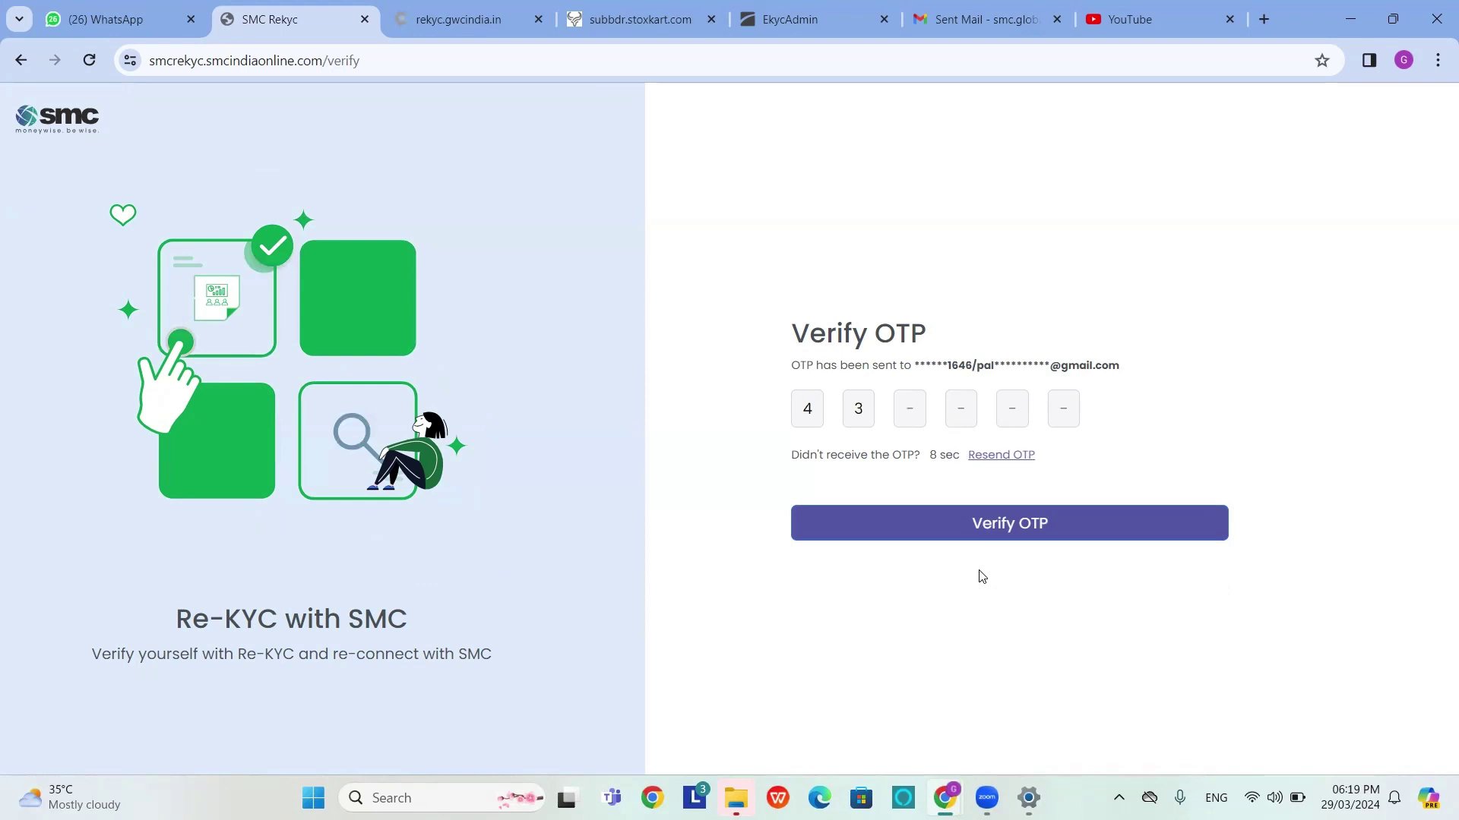
Step: Enter the six-digit OTP sent to the client's contact and verify it
left_click(1026, 532)
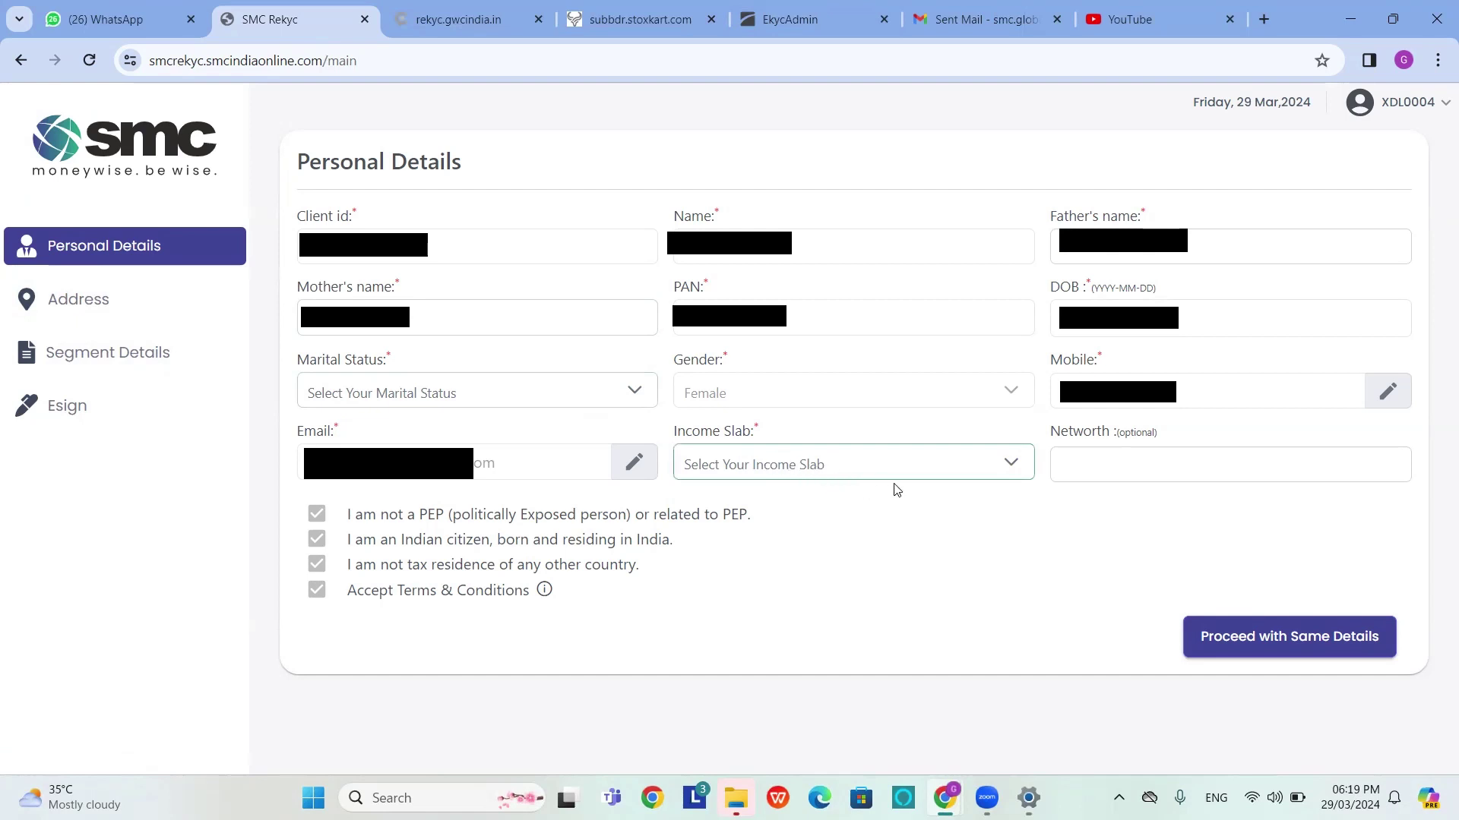
Step: Choose the 5-10 LAC income slab and enter 1500000 as net worth
left_click(1006, 464)
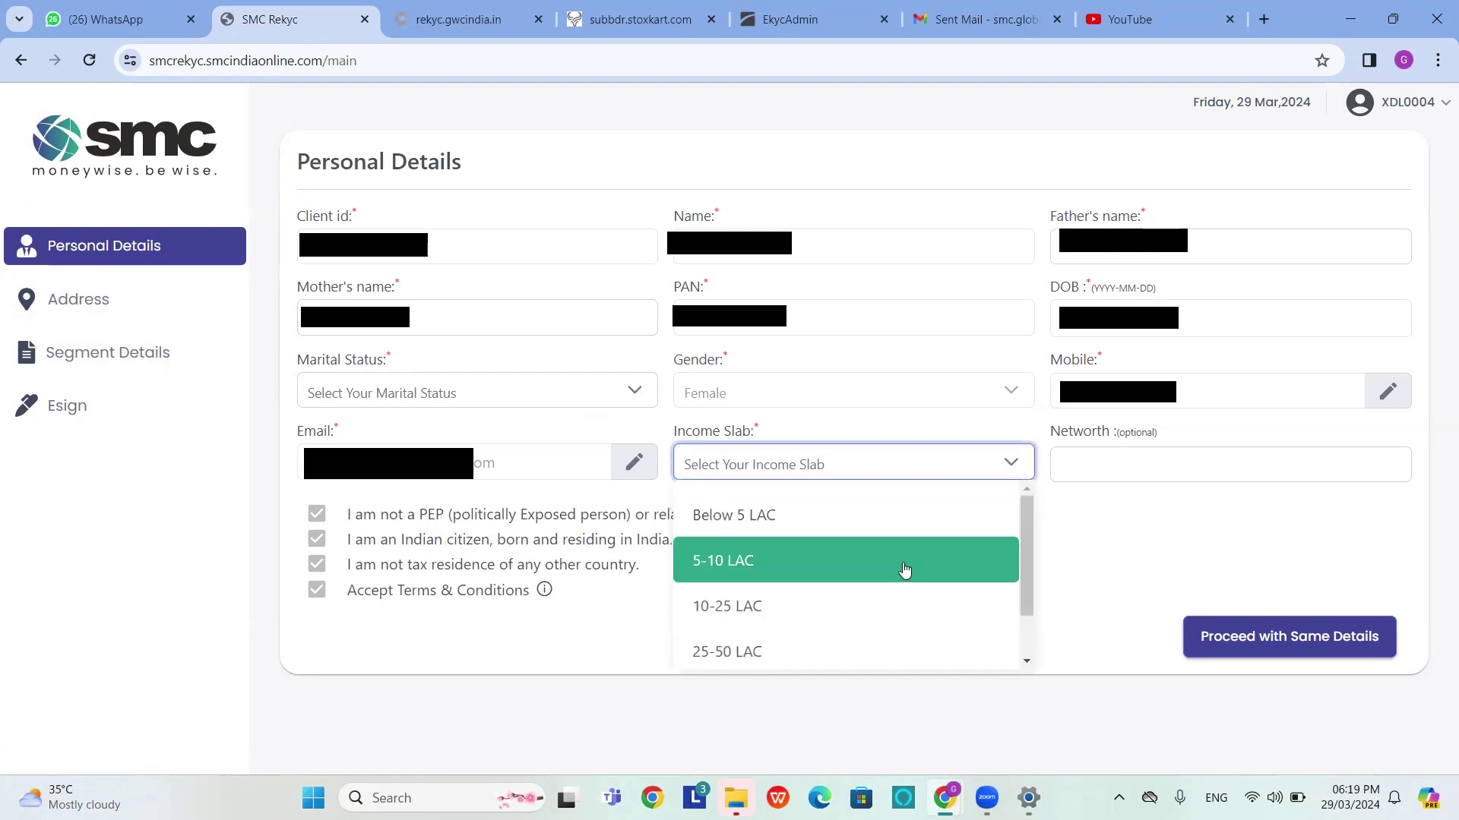
left_click(904, 570)
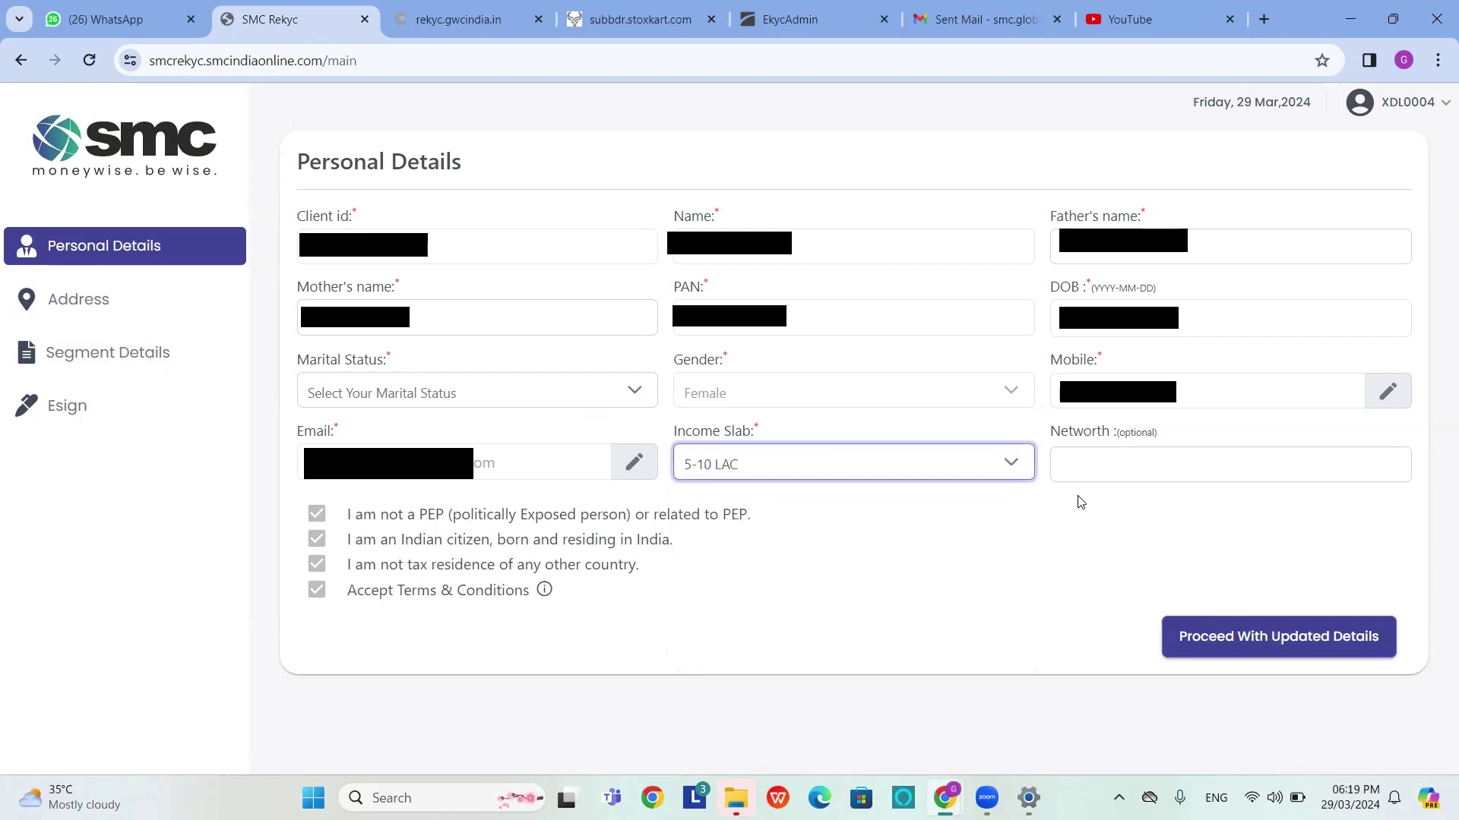
left_click(1120, 463)
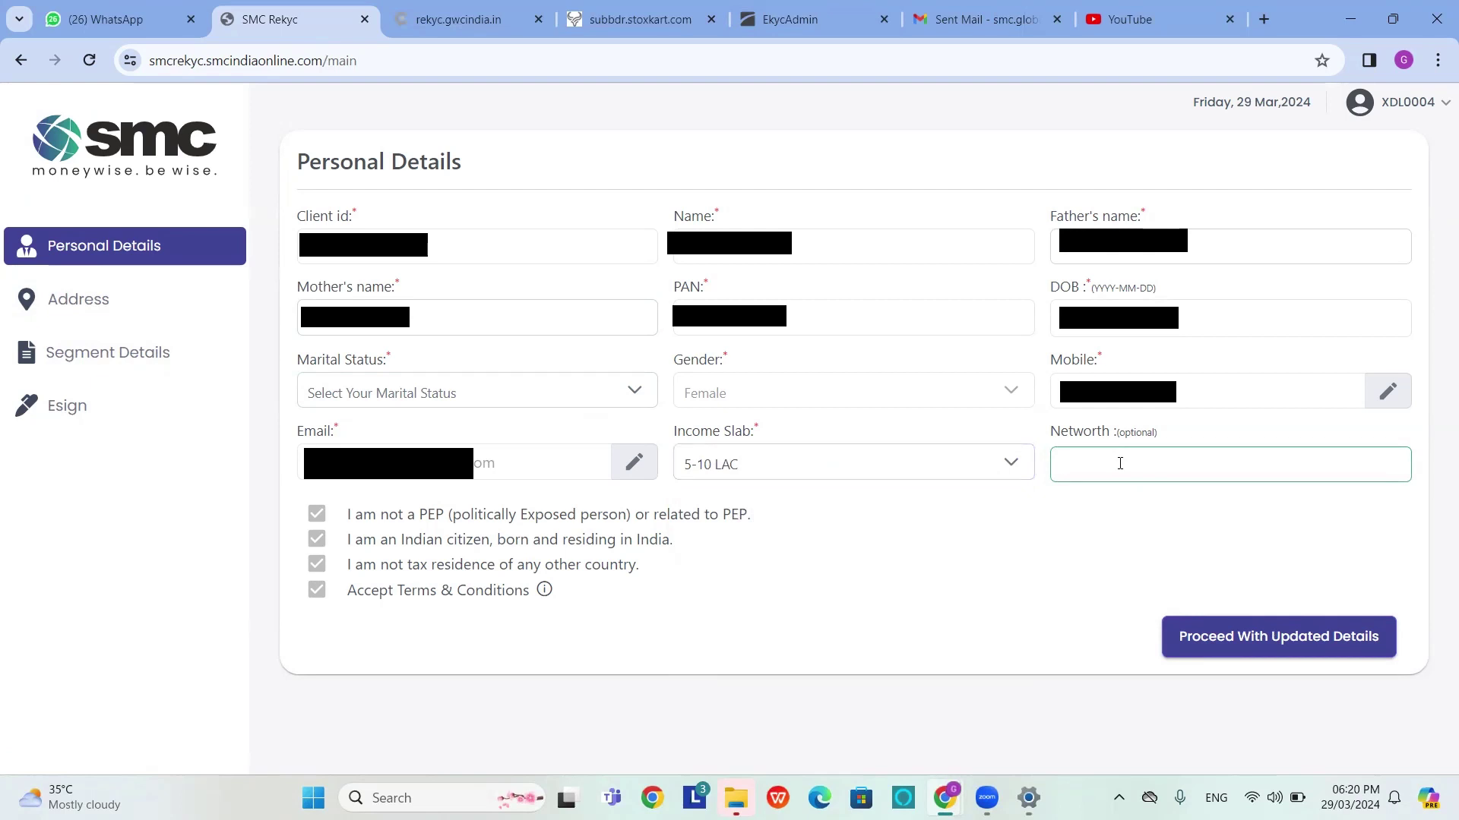
type("1500000")
Step: Set marital status to Married, save the personal details and confirm the success message
left_click(1275, 645)
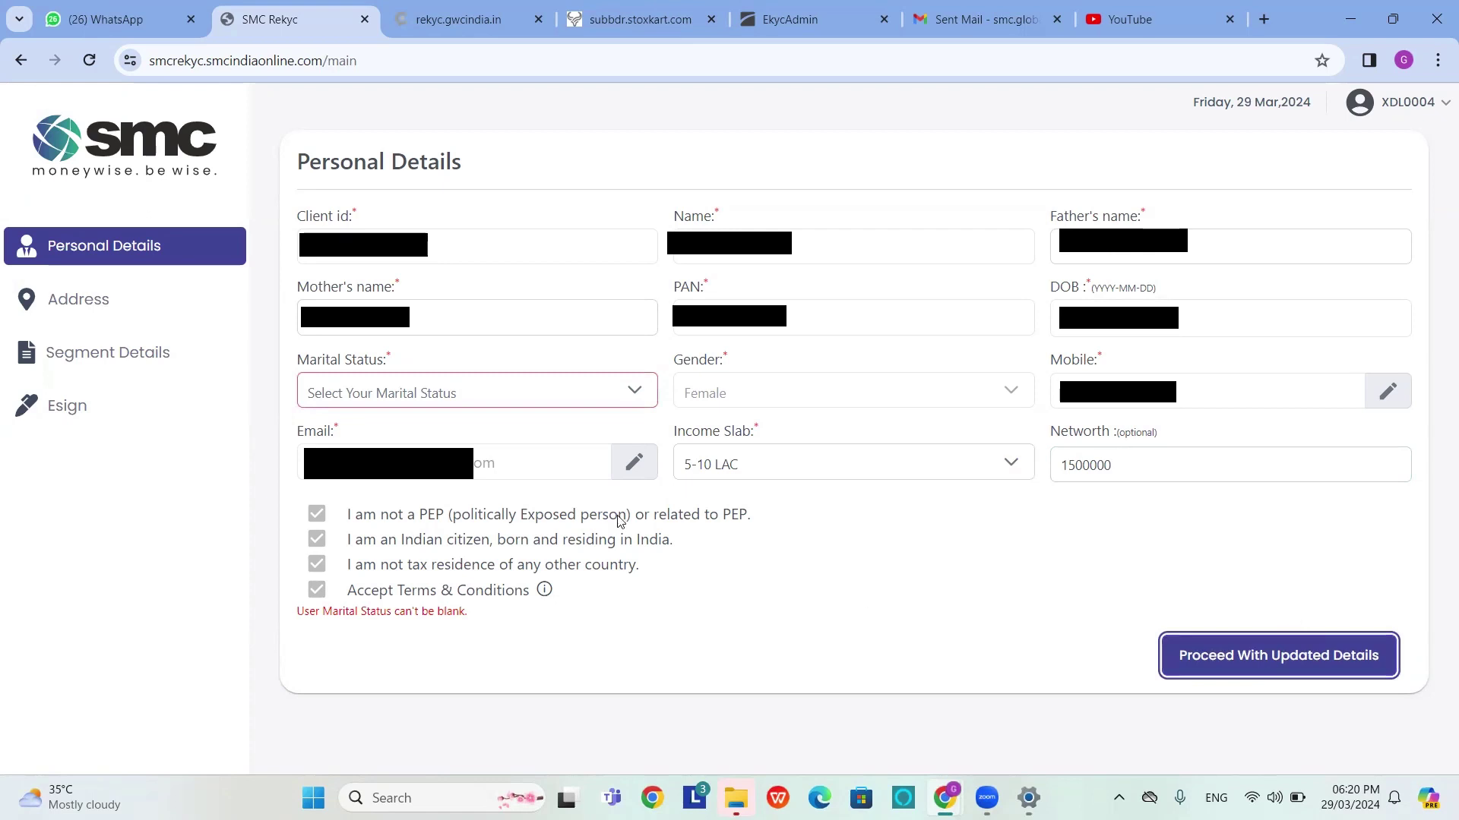
left_click(410, 395)
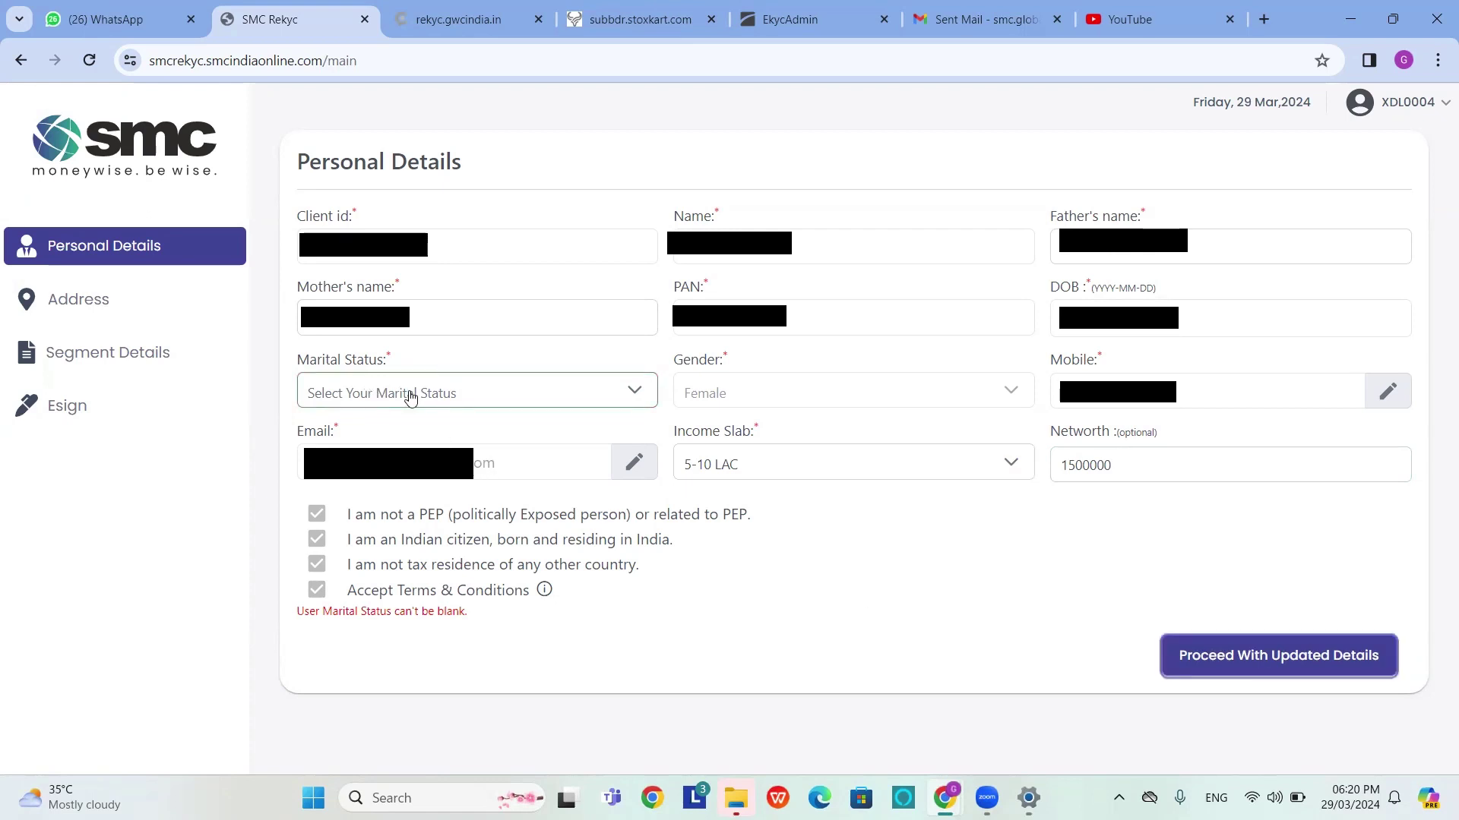
left_click(398, 441)
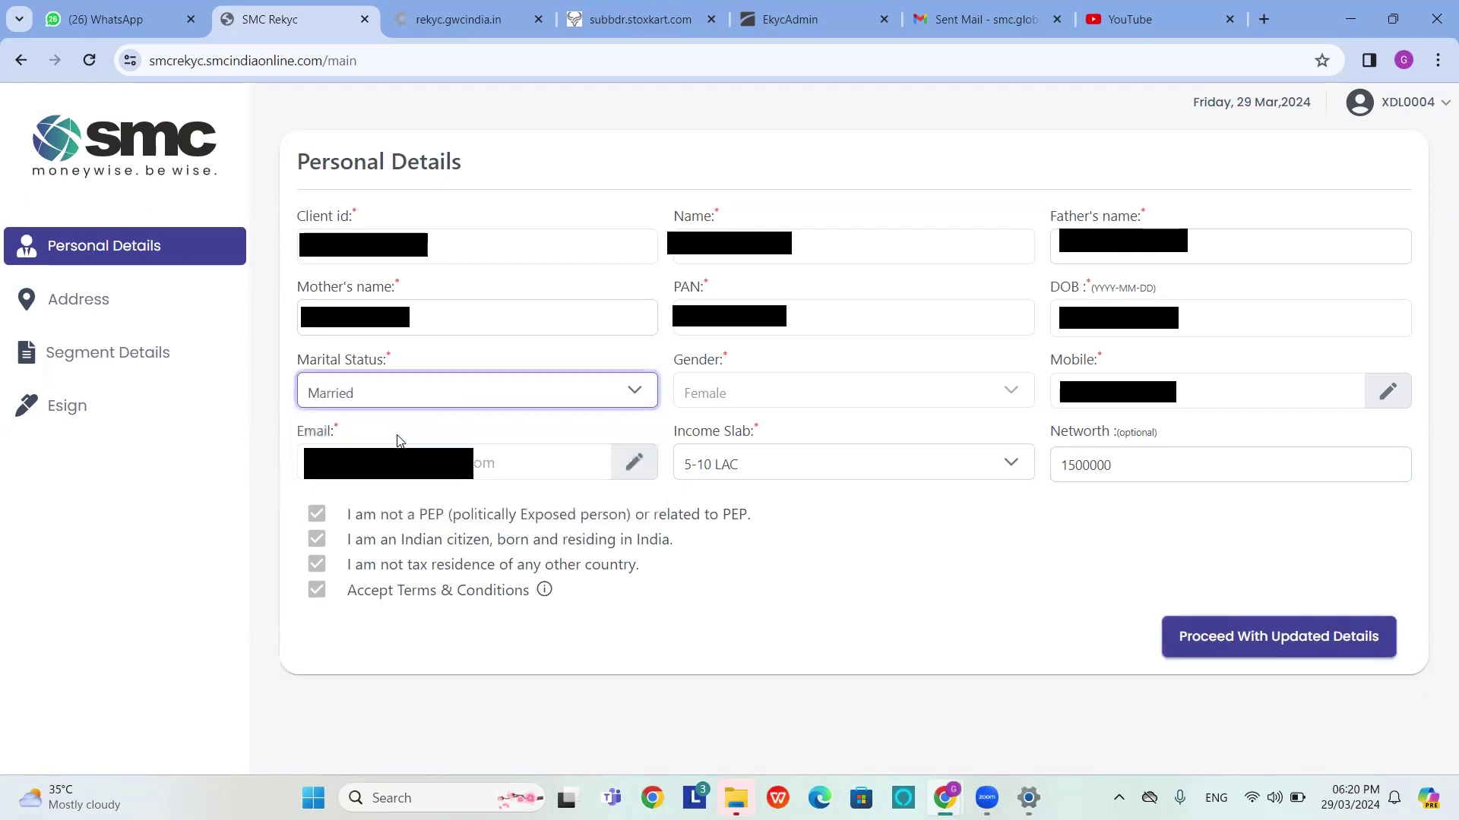
left_click(995, 401)
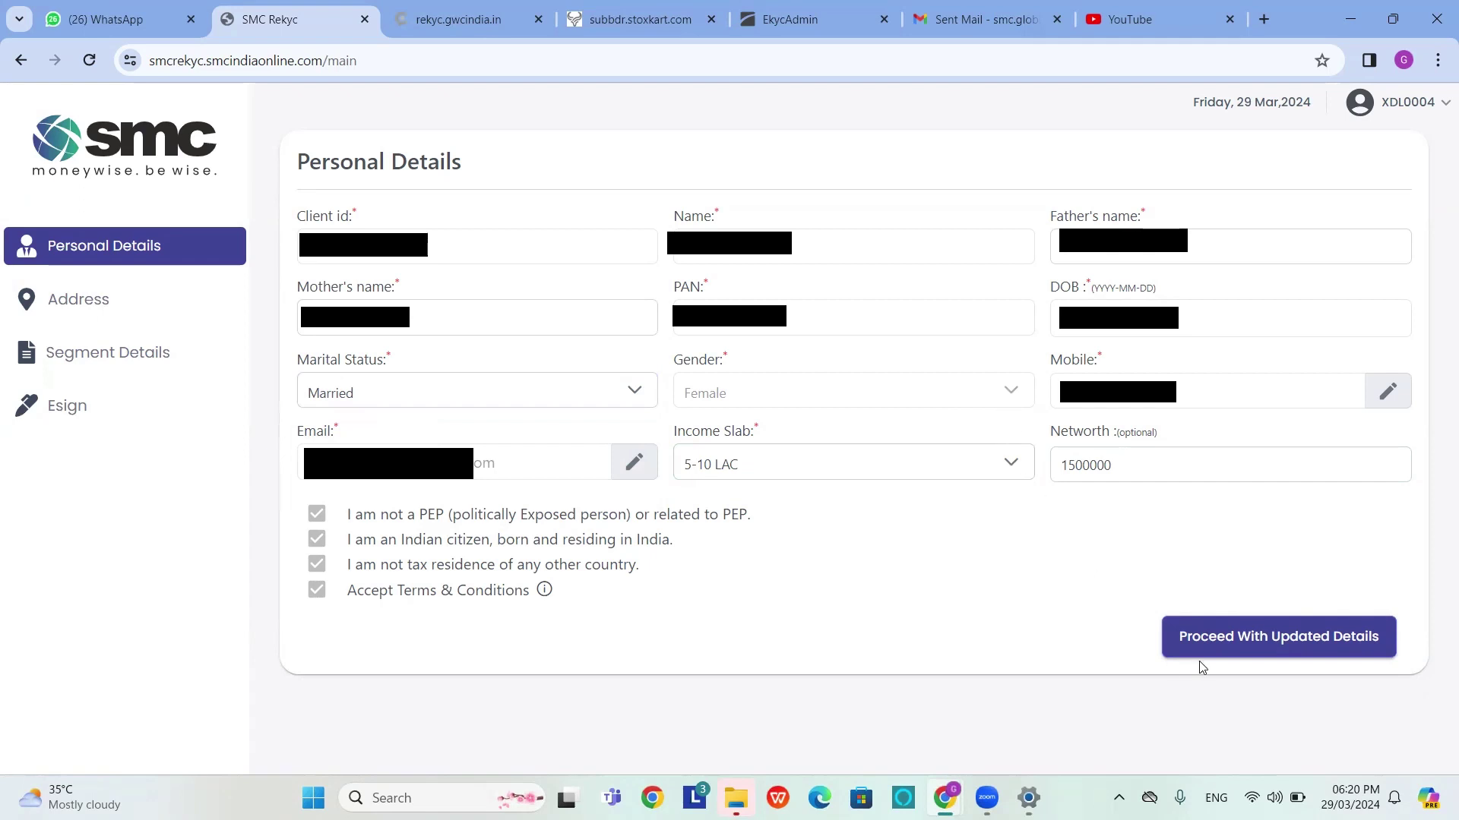
left_click(1233, 653)
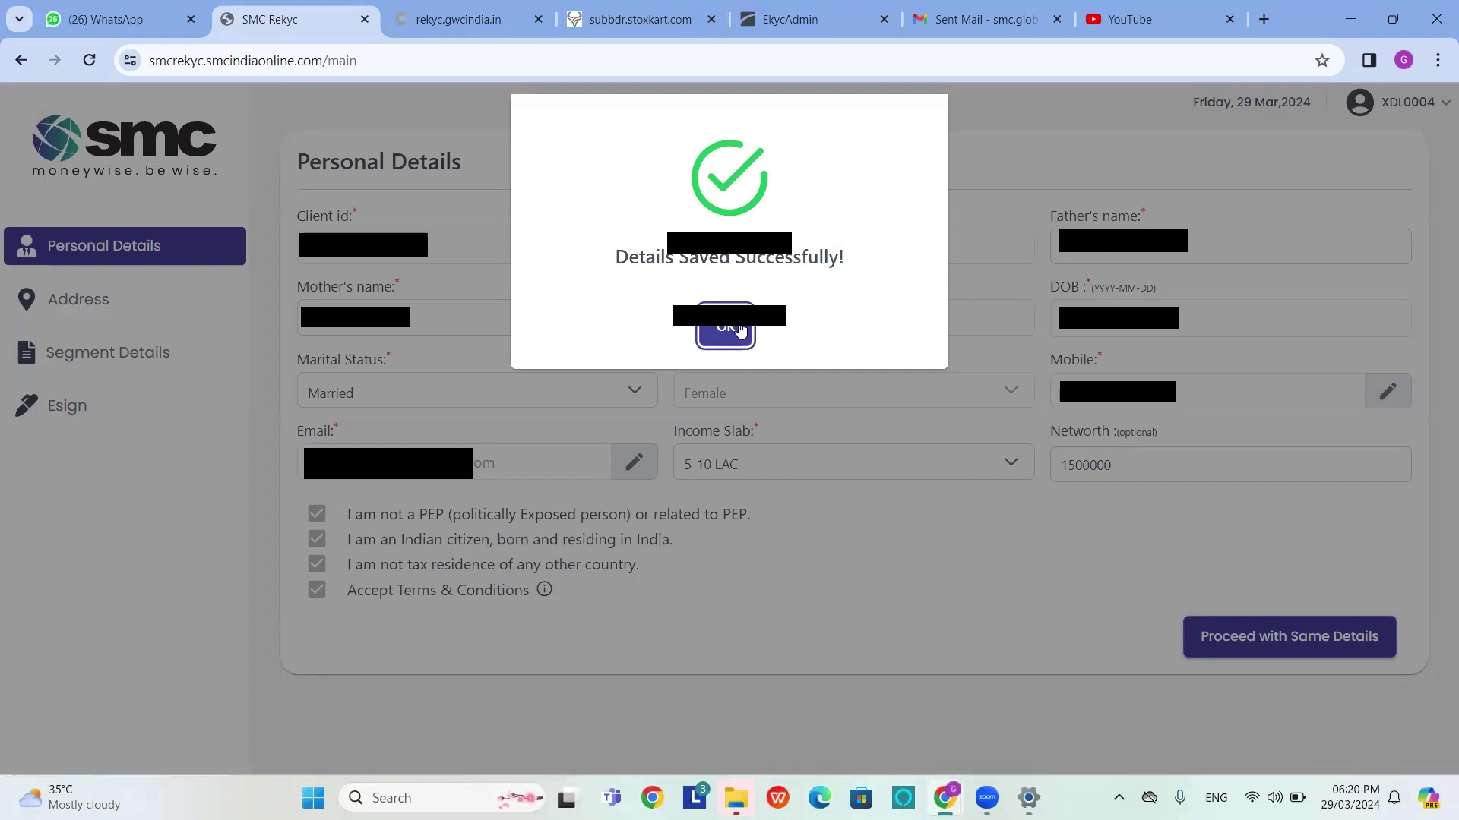
left_click(737, 329)
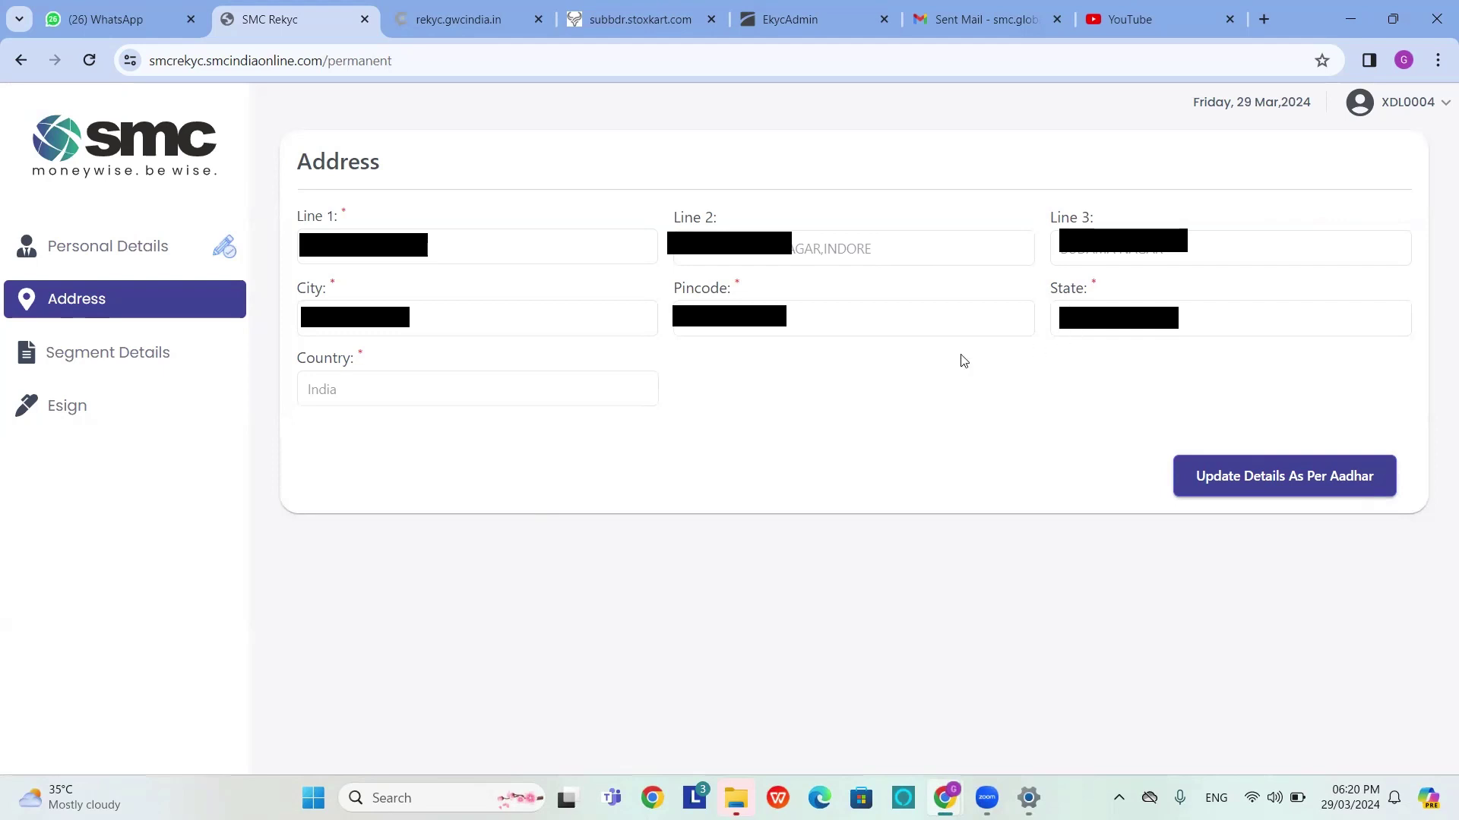
Step: Choose Update Details As Per Aadhar on the Address page to launch DigiLocker
left_click(1263, 492)
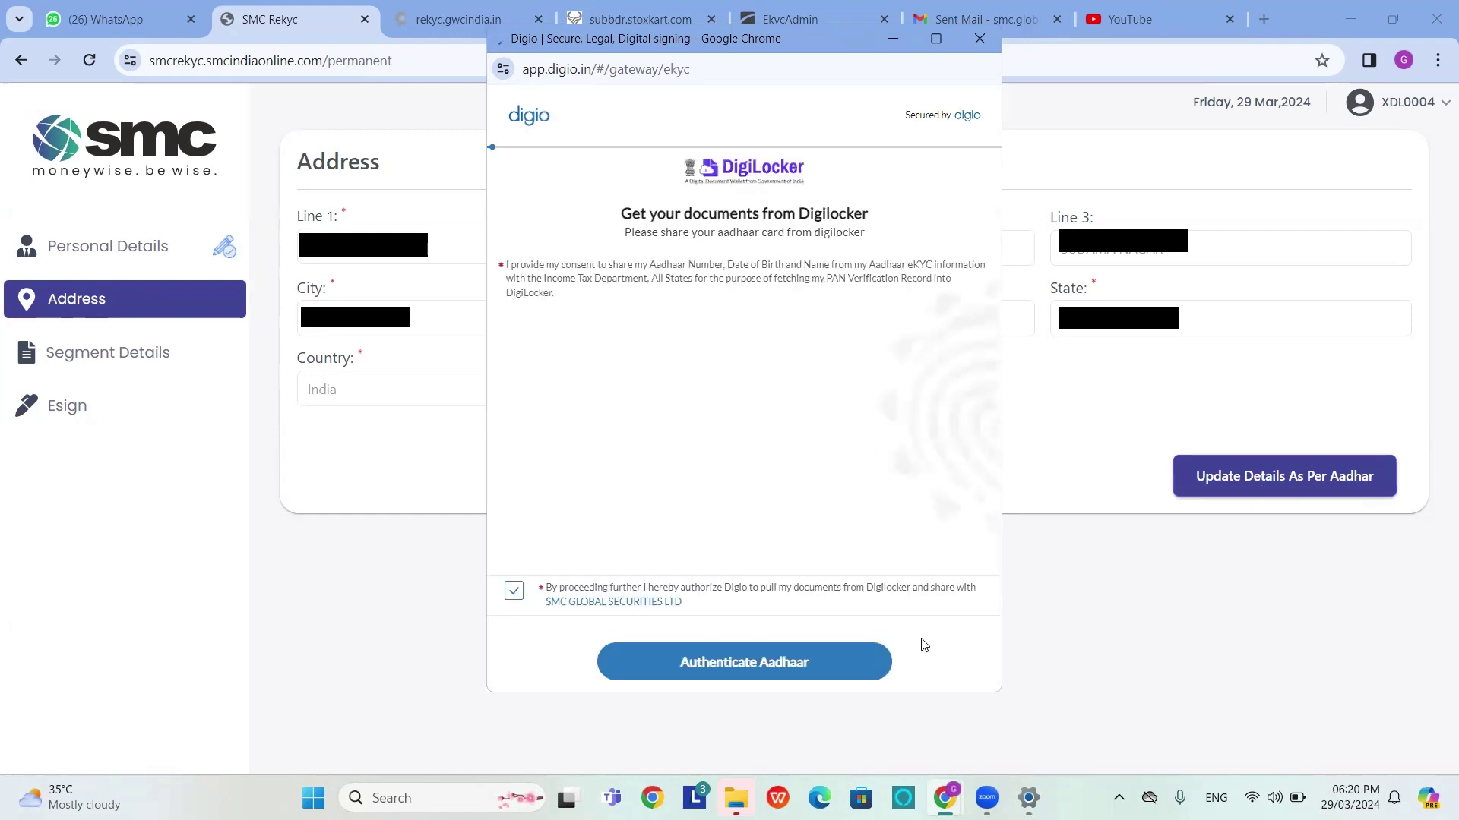
Step: Consent to Aadhaar authentication, fill in the 12-digit Aadhaar number and continue
left_click(758, 668)
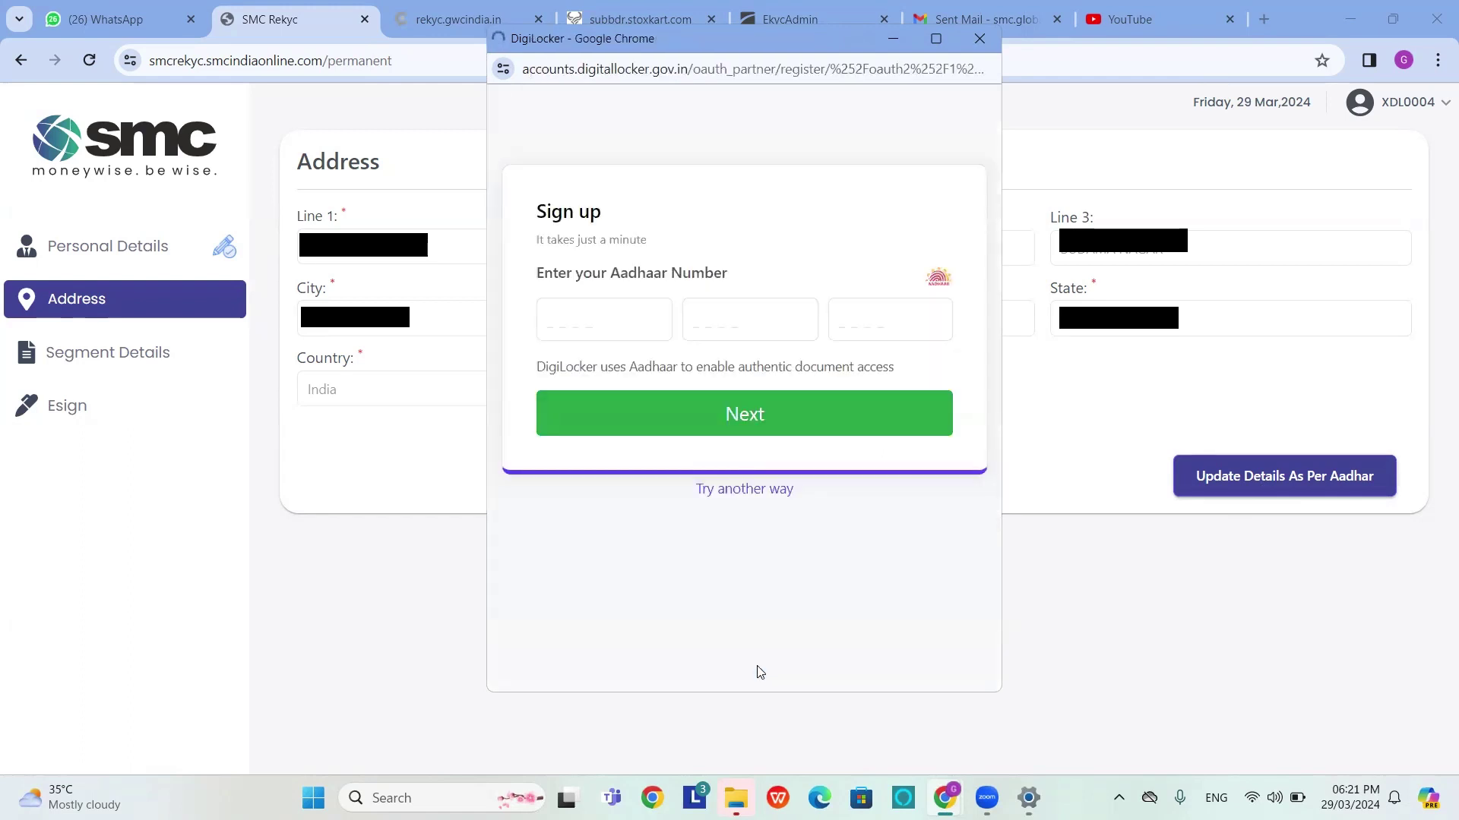
left_click(579, 322)
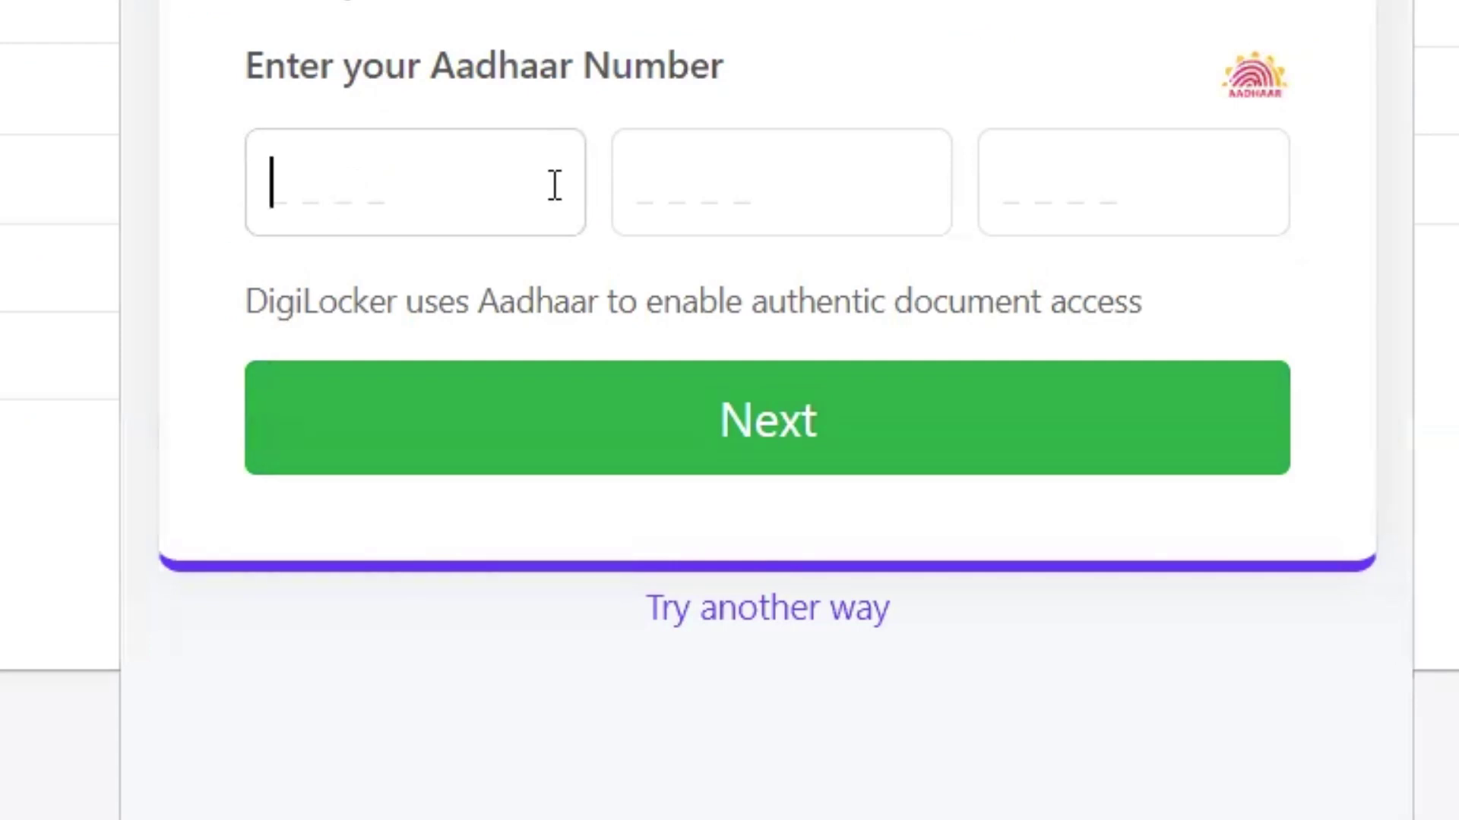
left_click(856, 181)
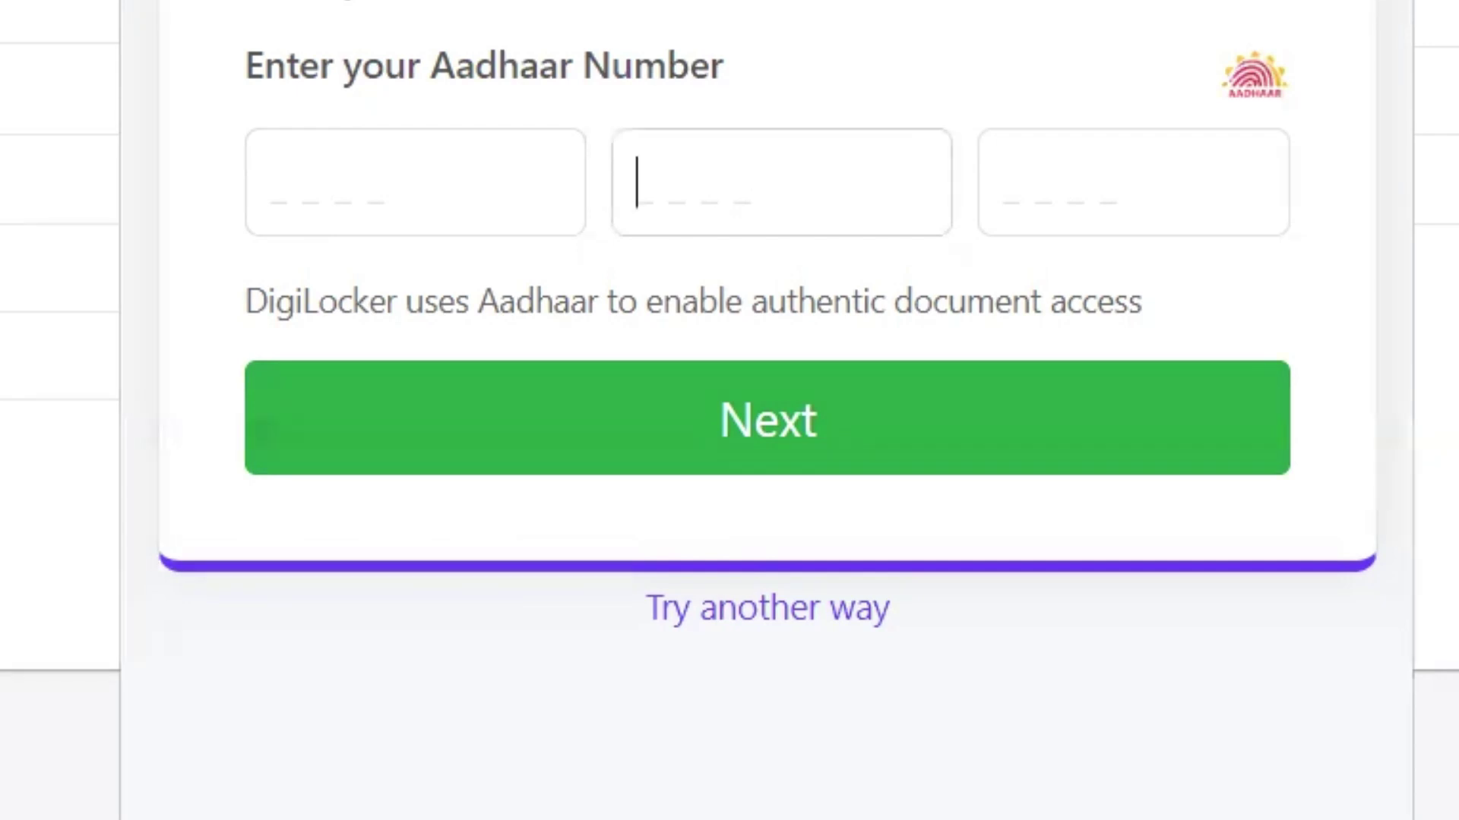
left_click(409, 179)
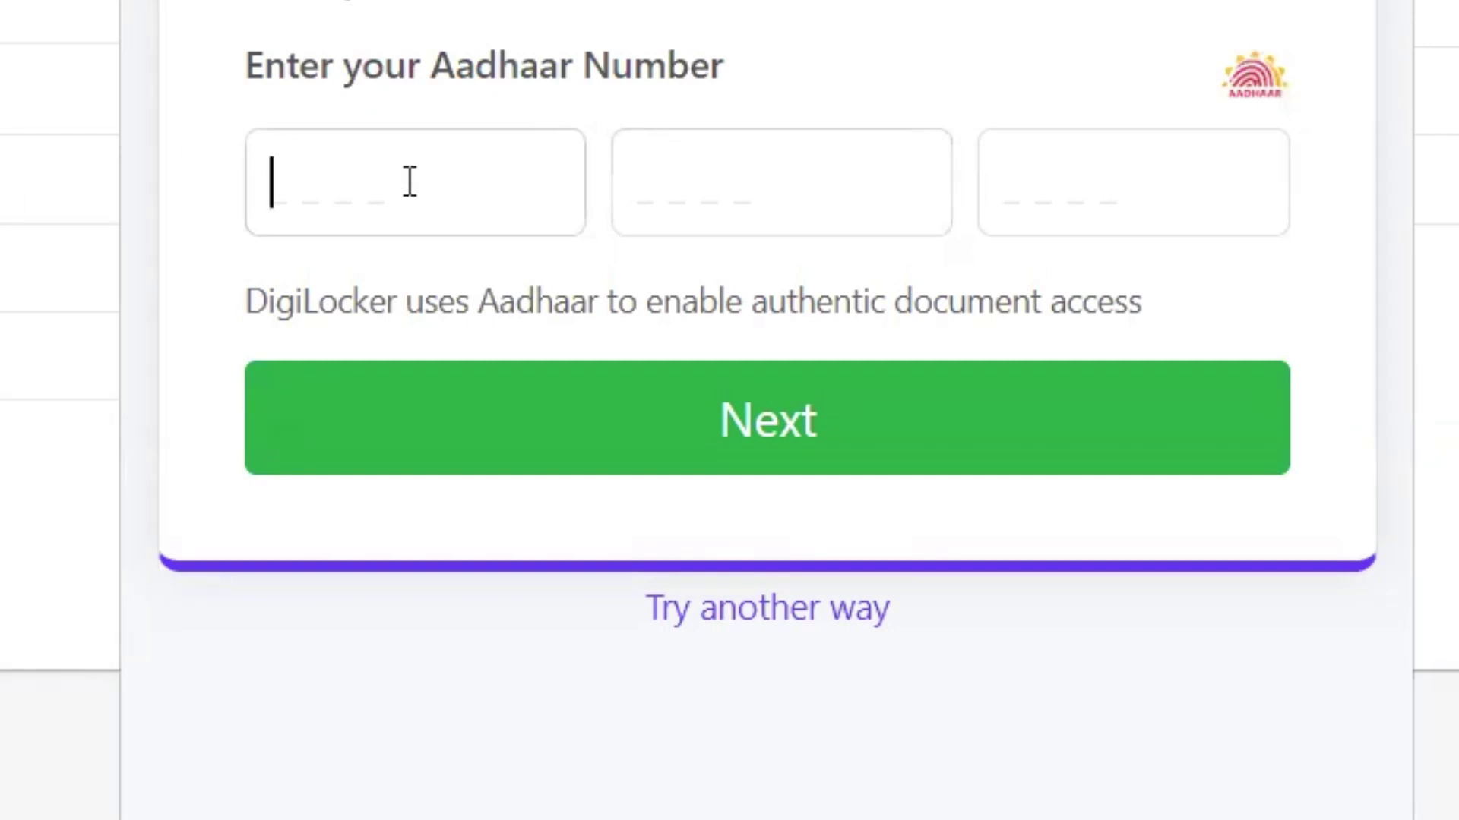
type("8")
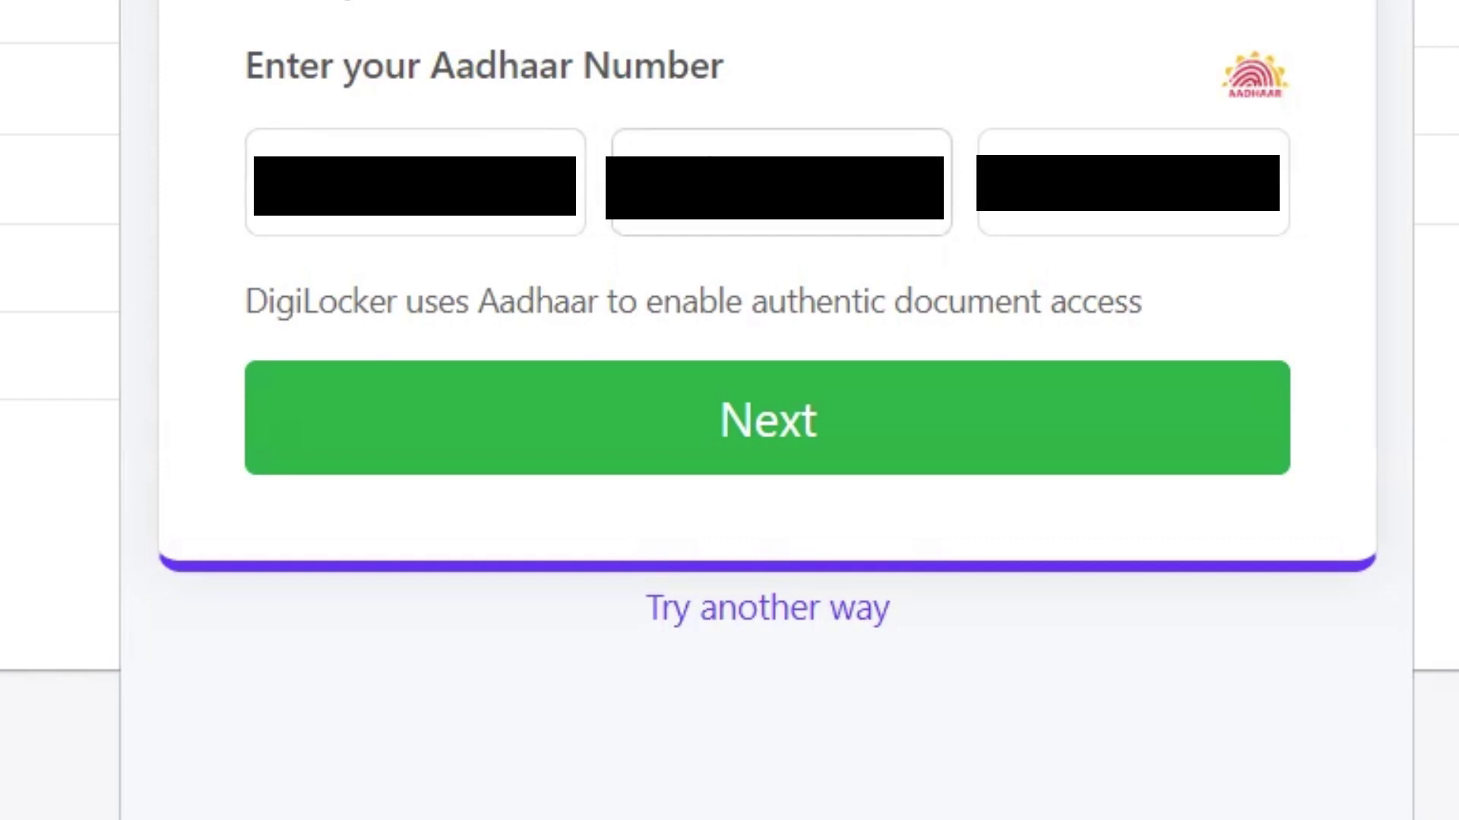
left_click(765, 459)
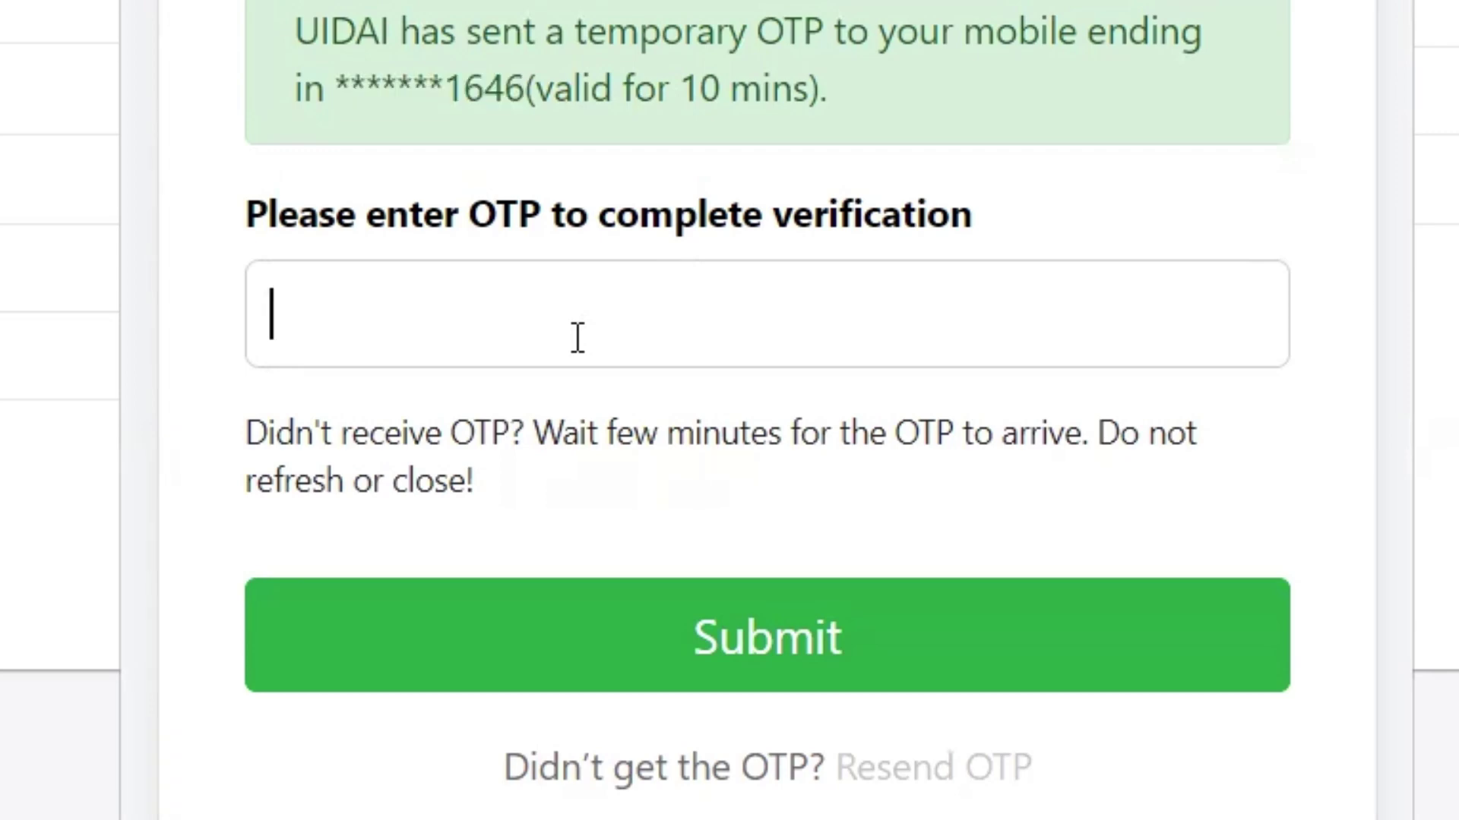
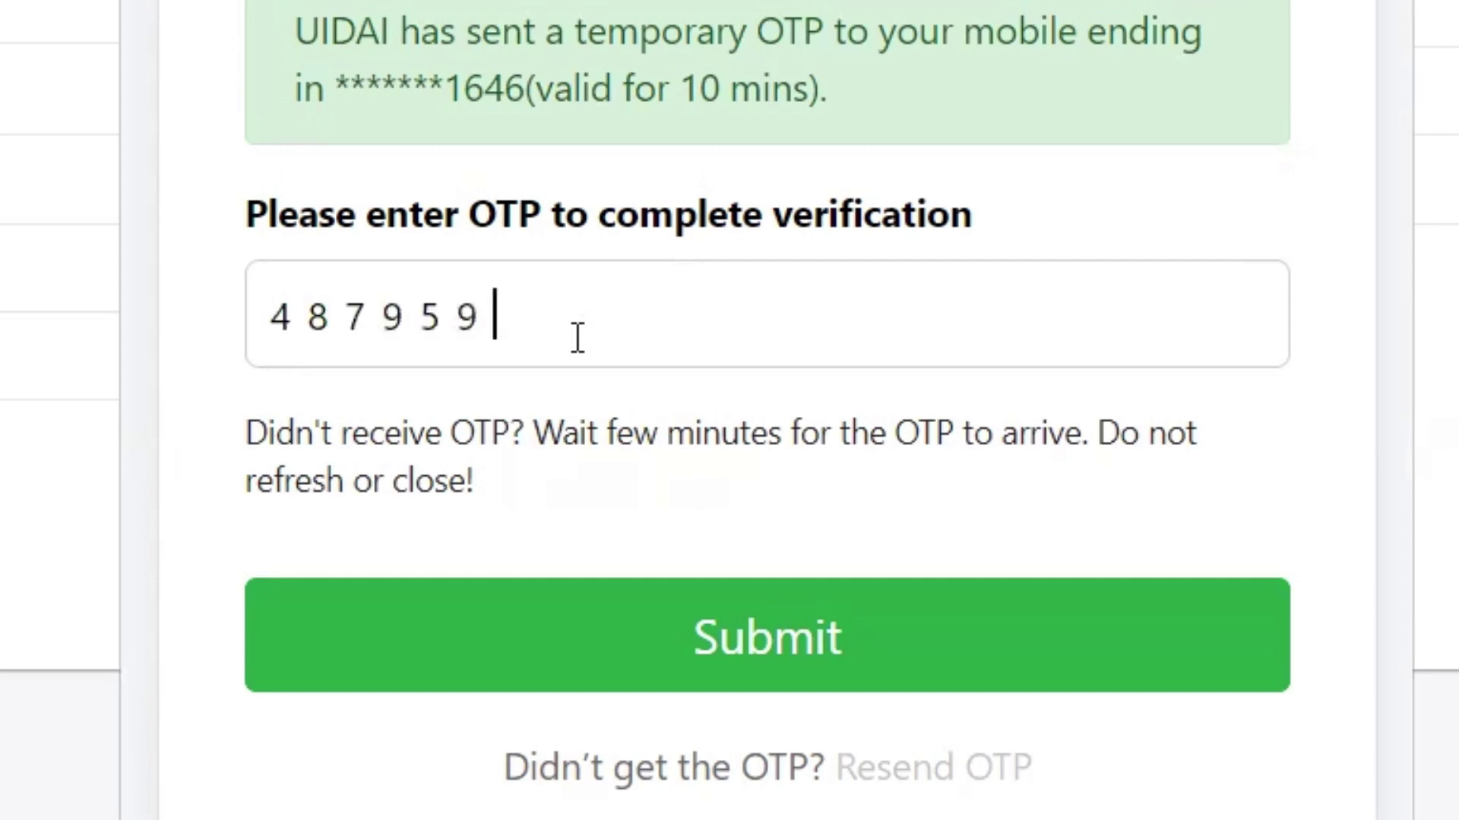
Step: Submit the UIDAI mobile OTP for Aadhaar, then return to Segment Details
left_click(777, 629)
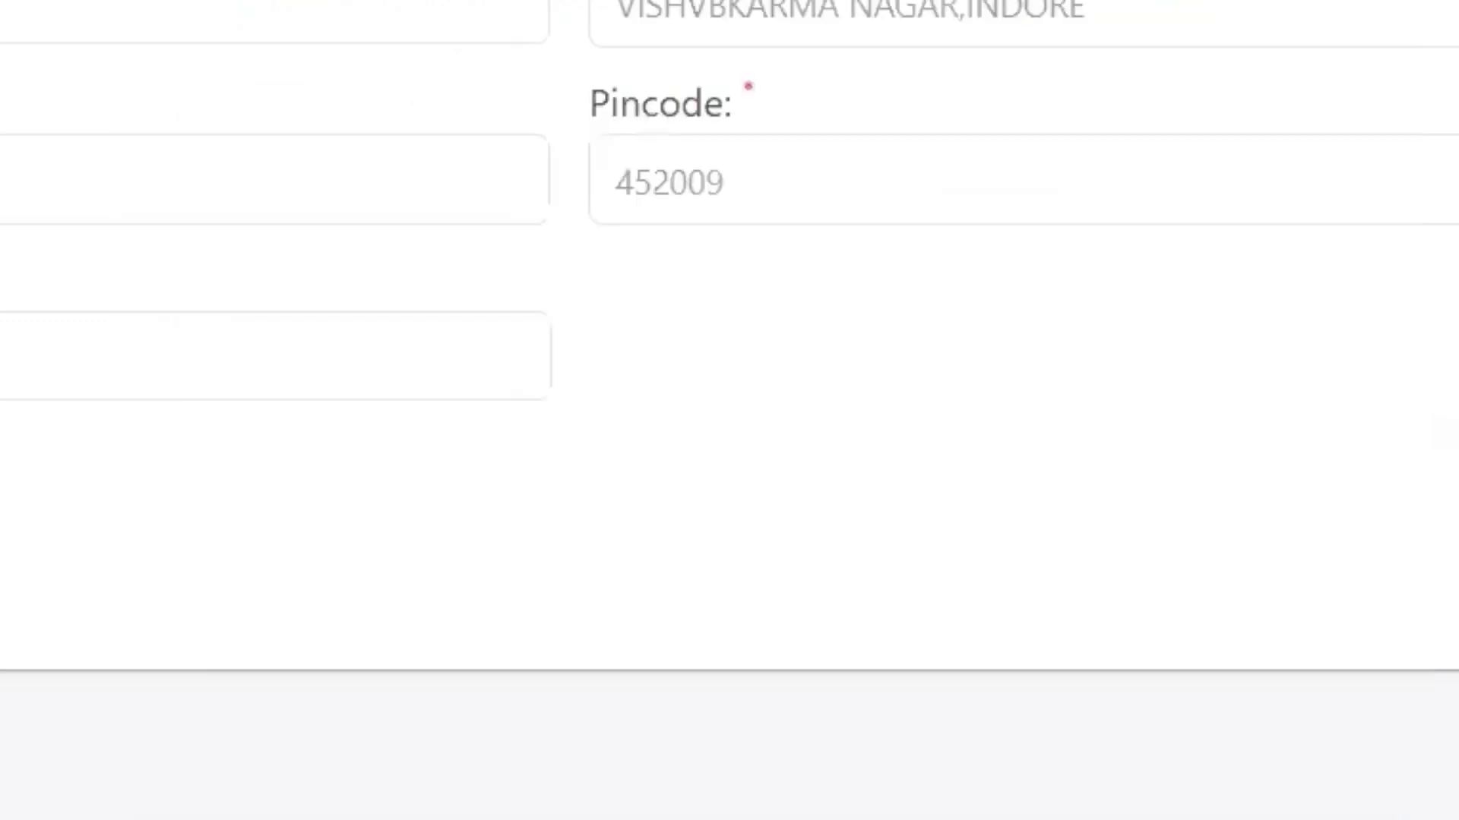
left_click(135, 361)
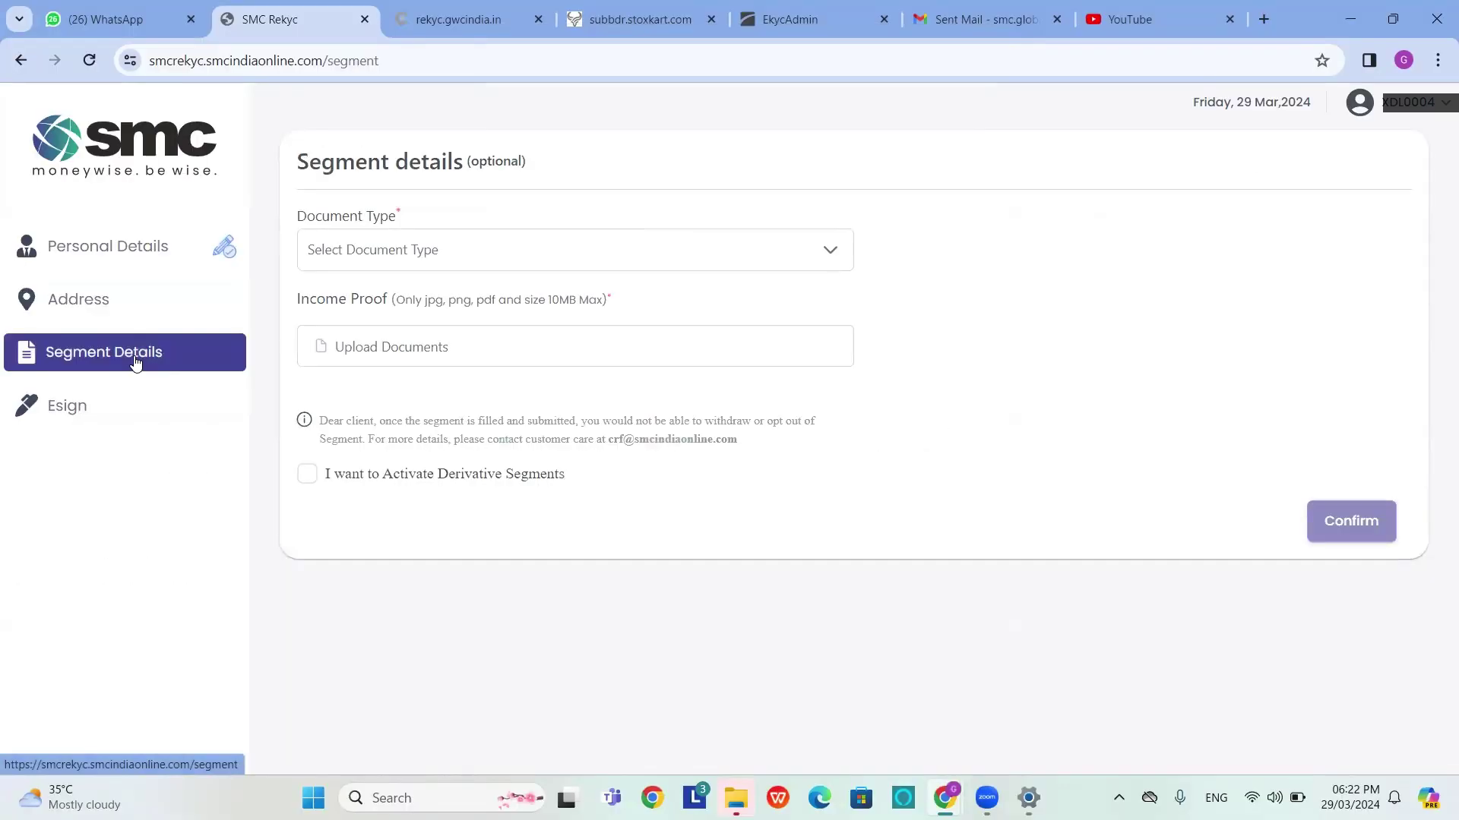
Step: Leave the income proof document type and upload blank, and go to Esign
left_click(807, 256)
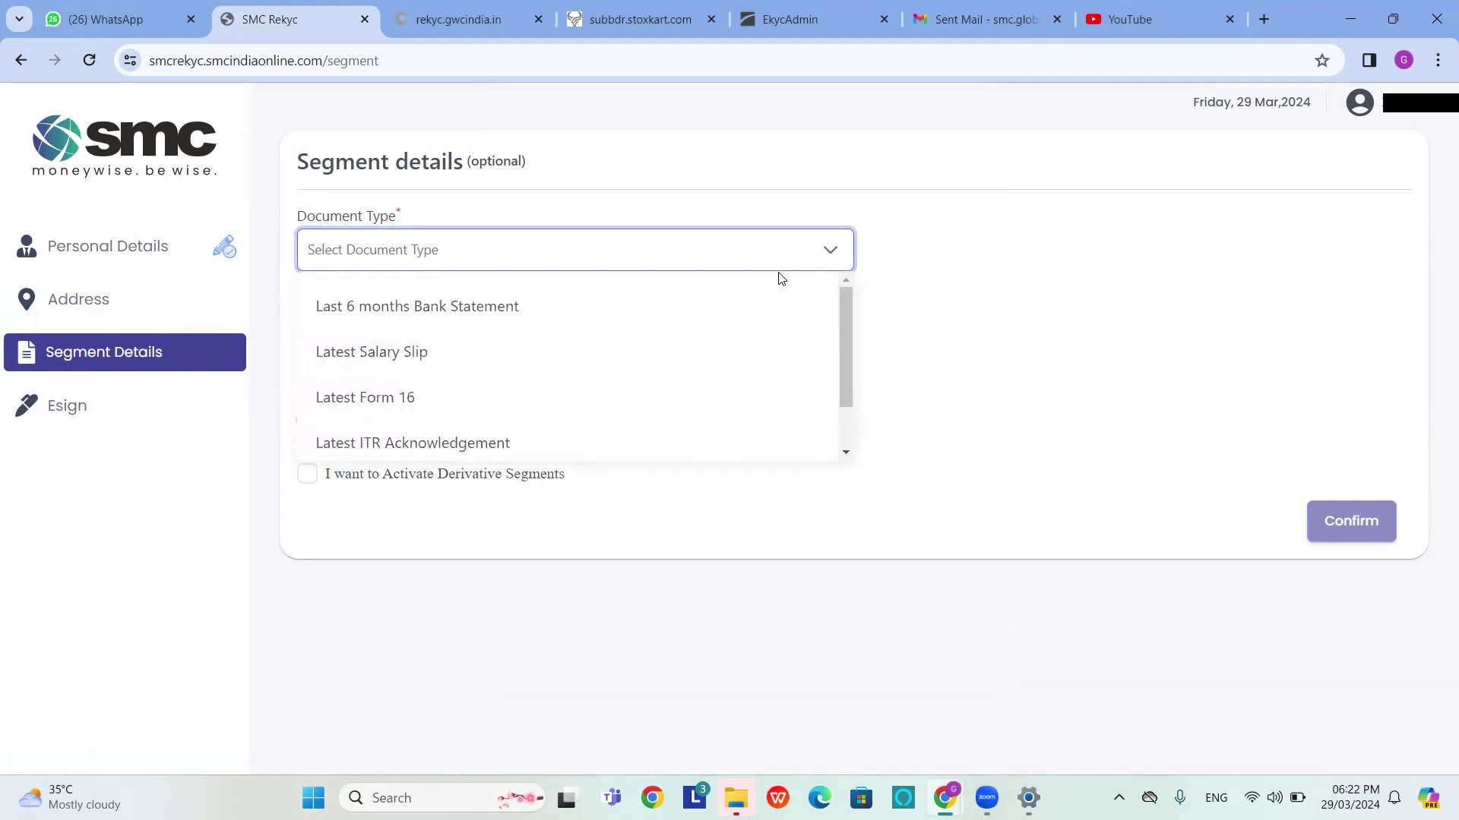
left_click(1100, 344)
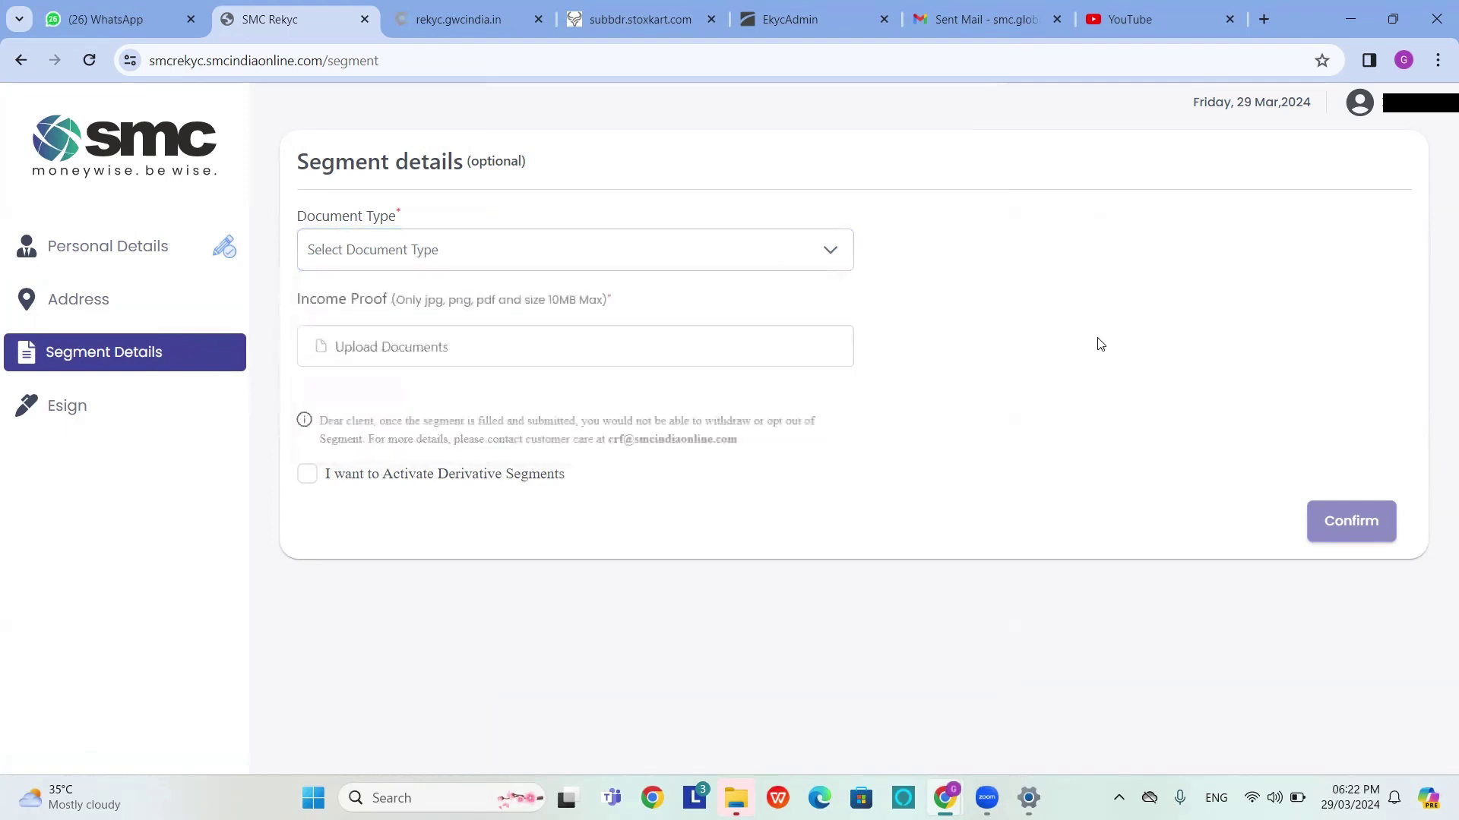
left_click(364, 355)
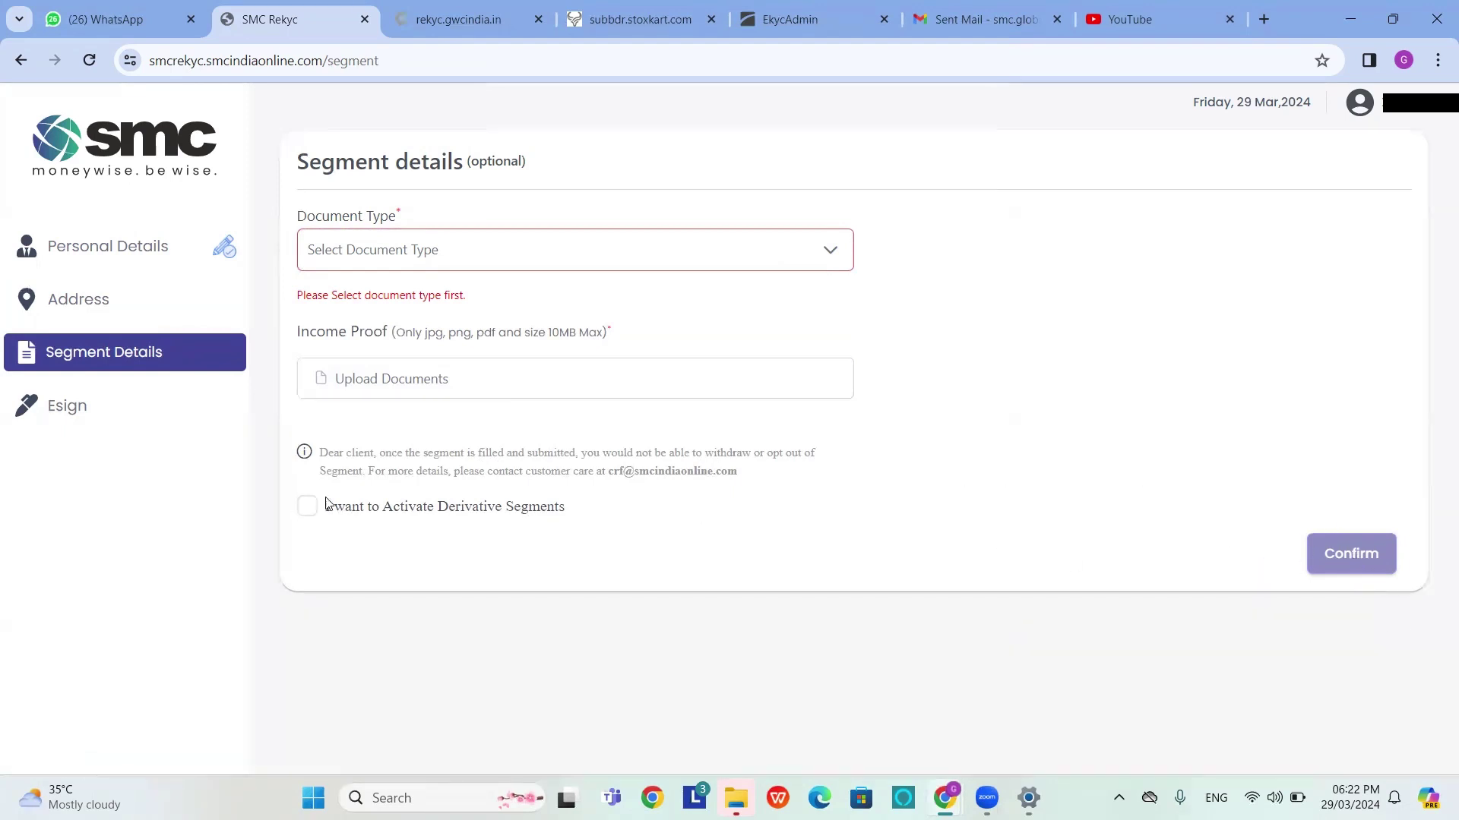
left_click(91, 419)
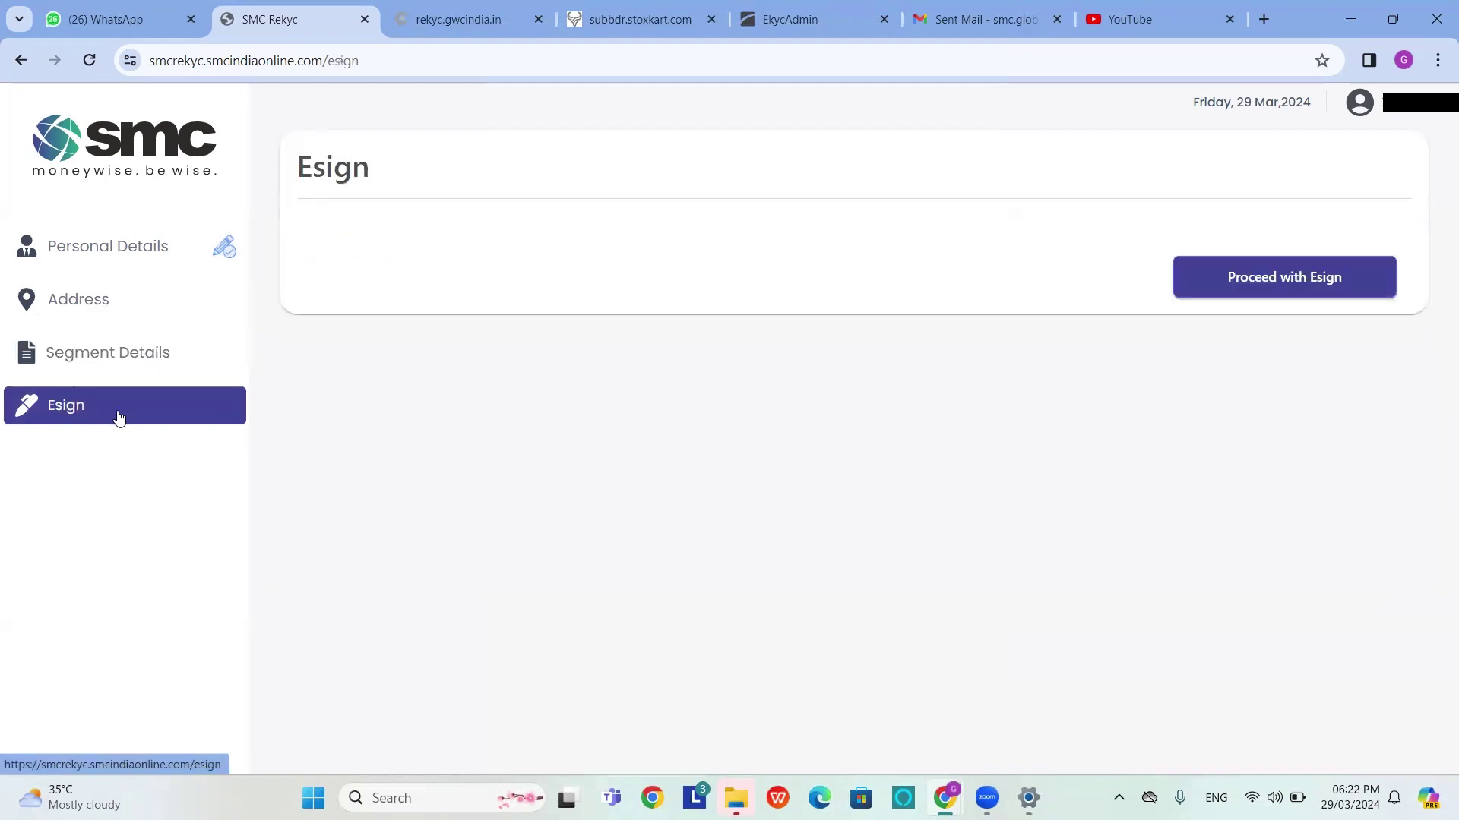
left_click(1269, 285)
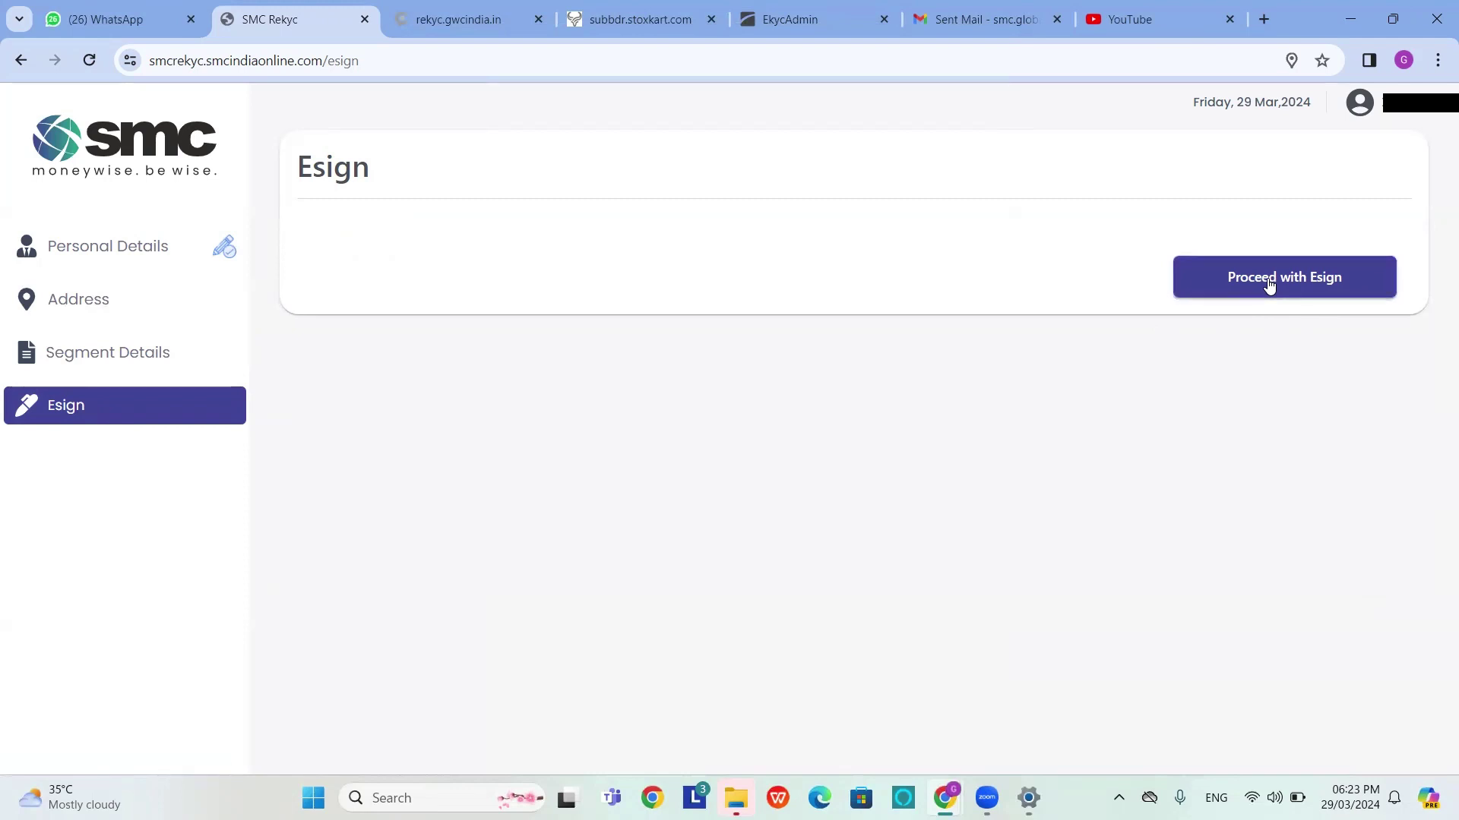
left_click(1269, 285)
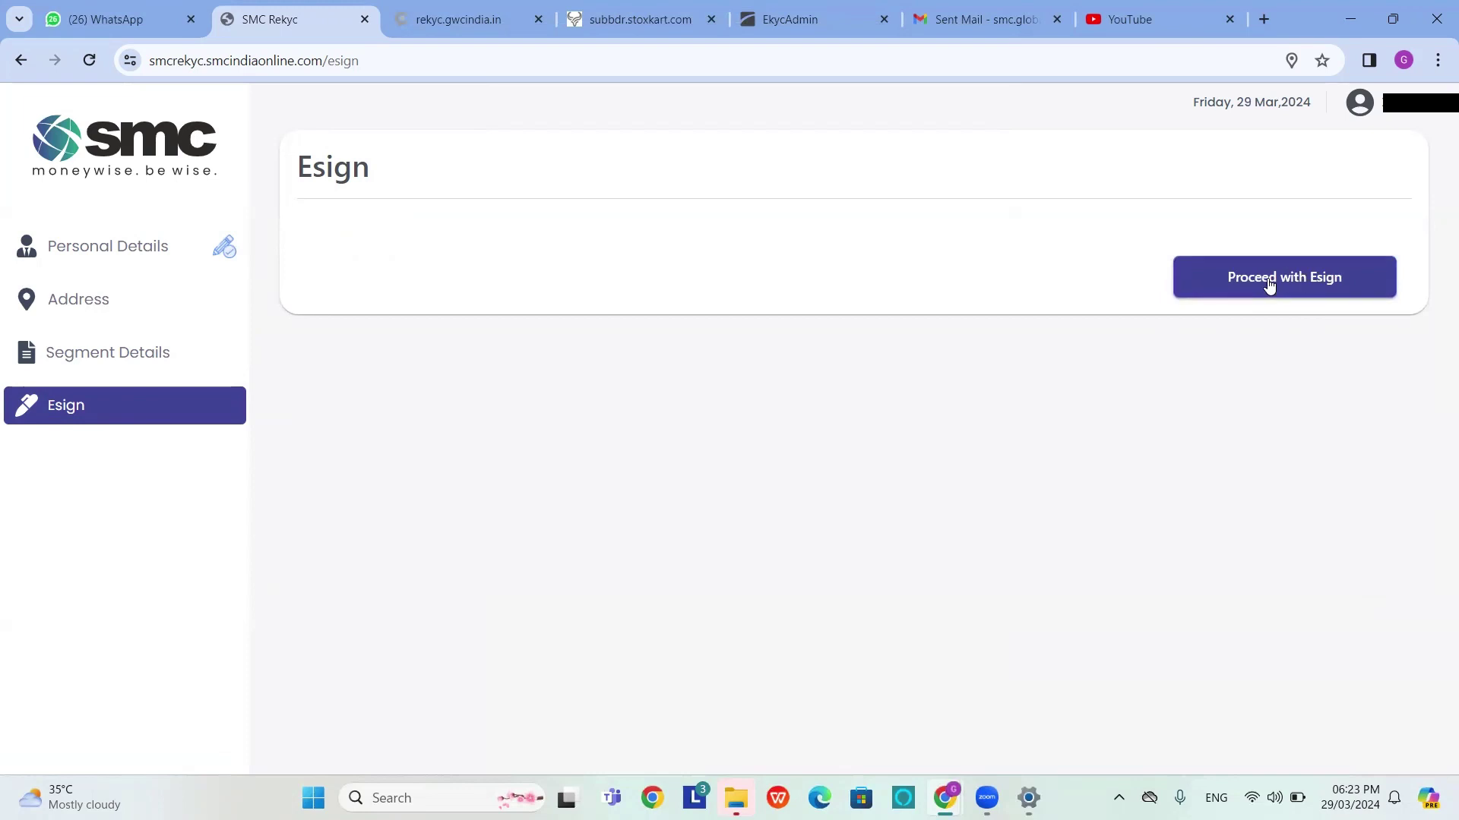